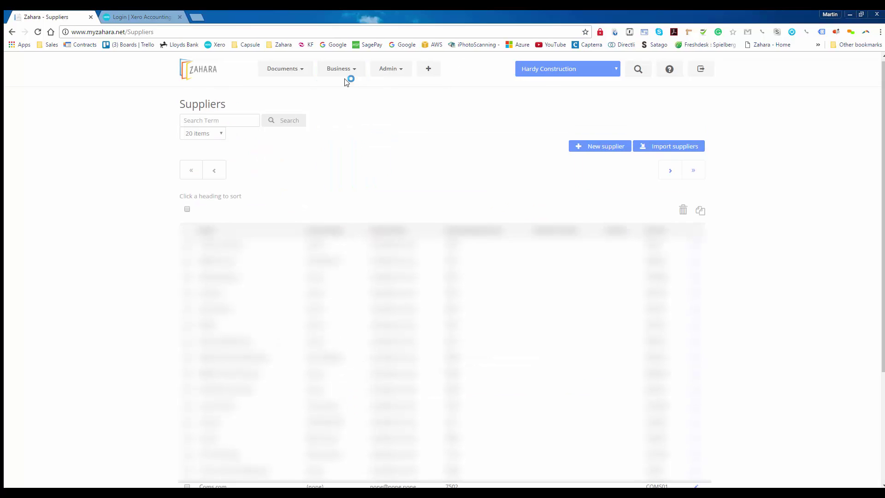
# - Look at the Nominal codes page and its CSV import dialog, closing the dialog without uploading a file
pyautogui.click(348, 73)
pyautogui.click(351, 119)
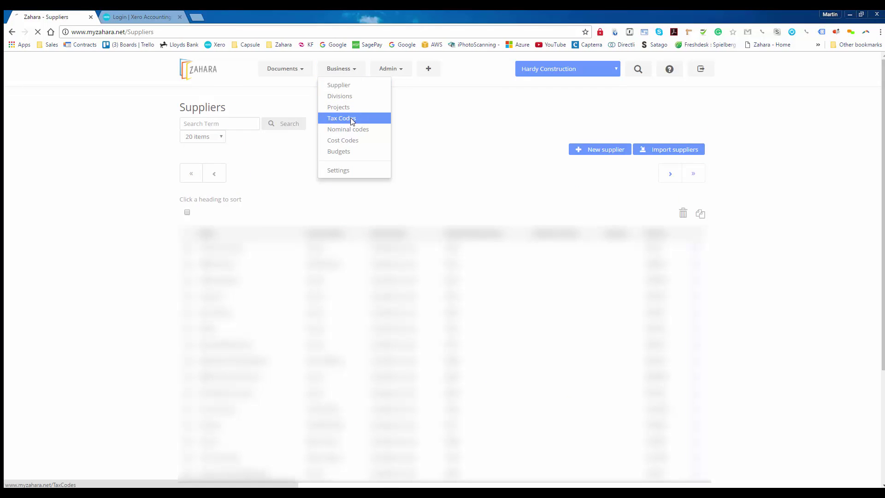
pyautogui.click(346, 71)
pyautogui.click(353, 134)
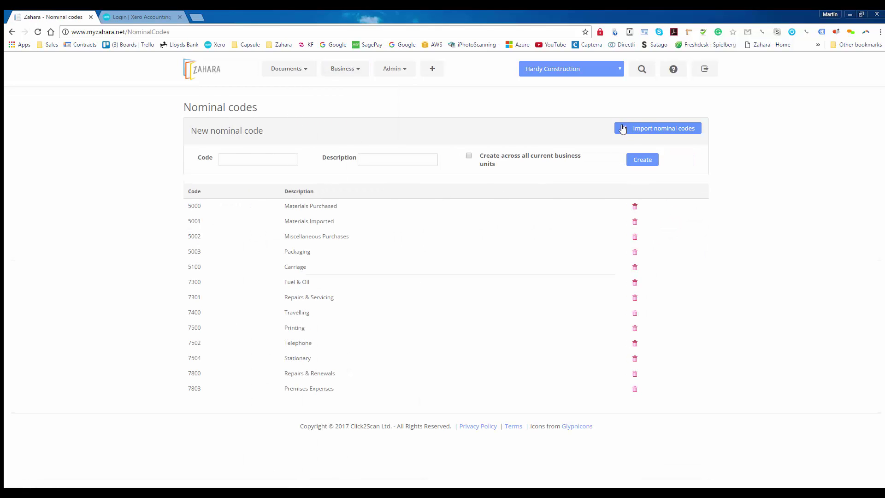
pyautogui.click(647, 129)
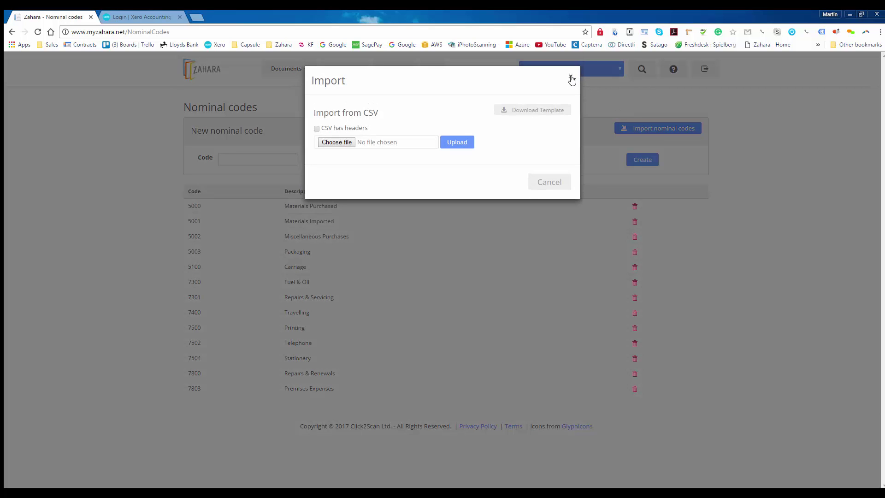
pyautogui.click(572, 79)
# - Set the export type to Xero in the Integrations section of the business settings
pyautogui.click(344, 68)
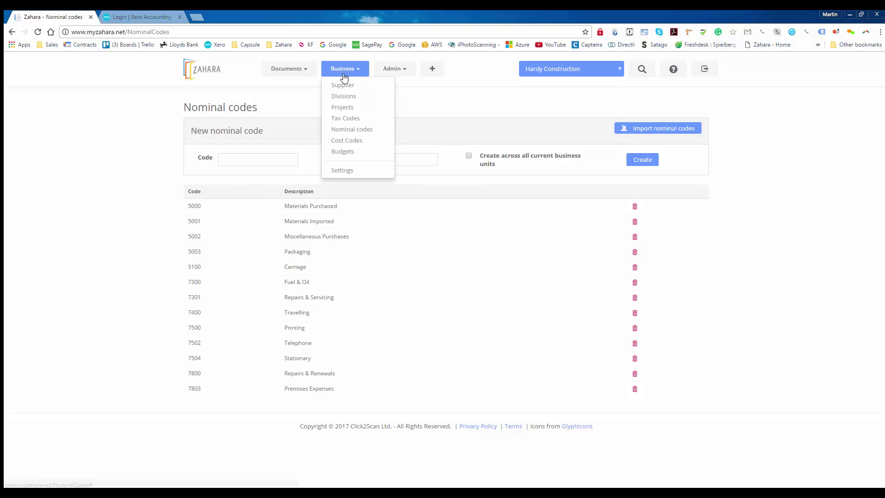
pyautogui.click(347, 174)
pyautogui.click(211, 146)
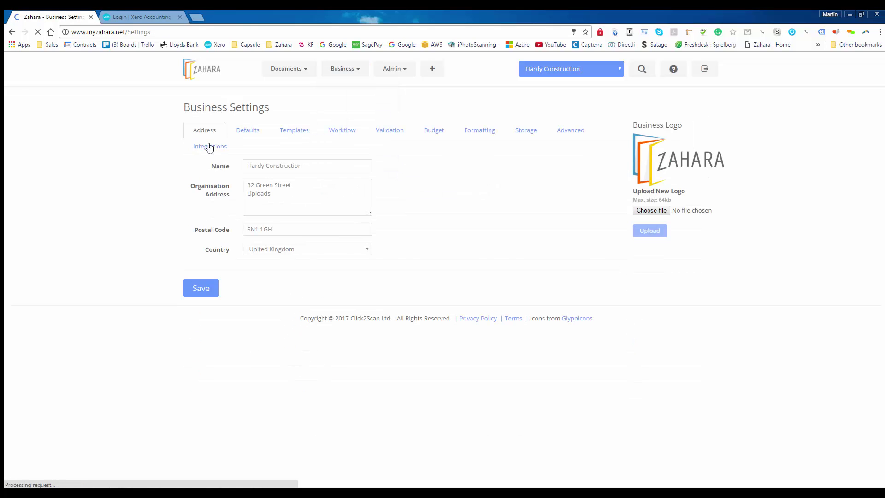
pyautogui.click(268, 166)
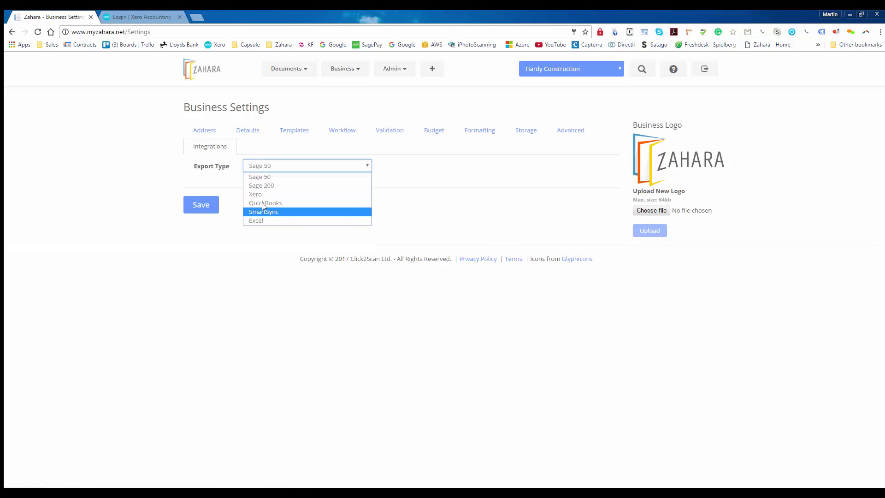
pyautogui.click(264, 198)
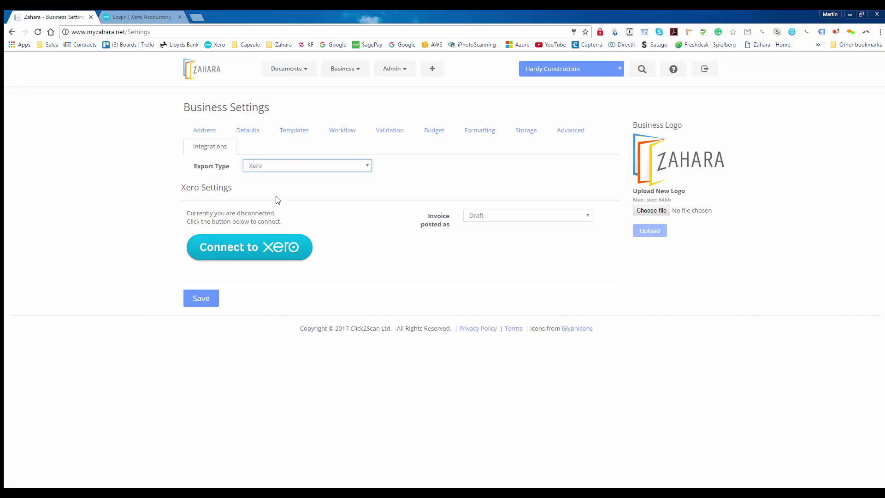
# - Connect to Xero by logging in with the saved credentials and allowing access to the organisation Zahara Test 1 (UK-2017-05)
pyautogui.click(229, 253)
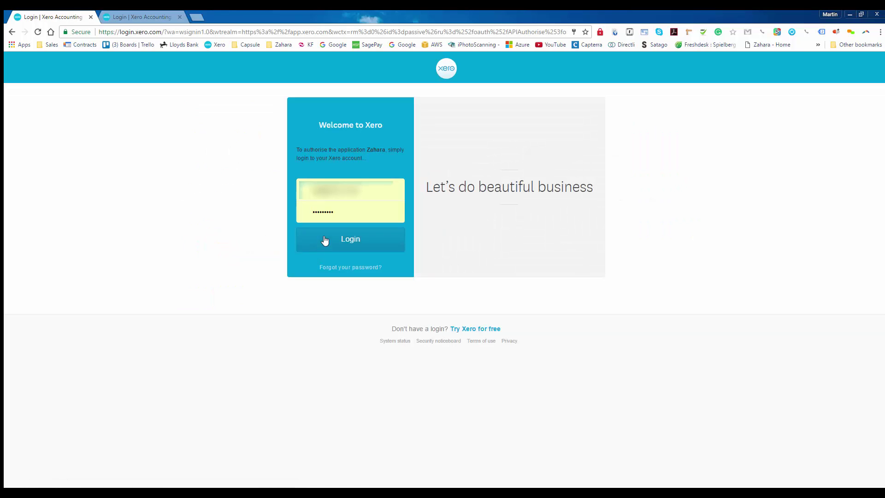
pyautogui.click(342, 239)
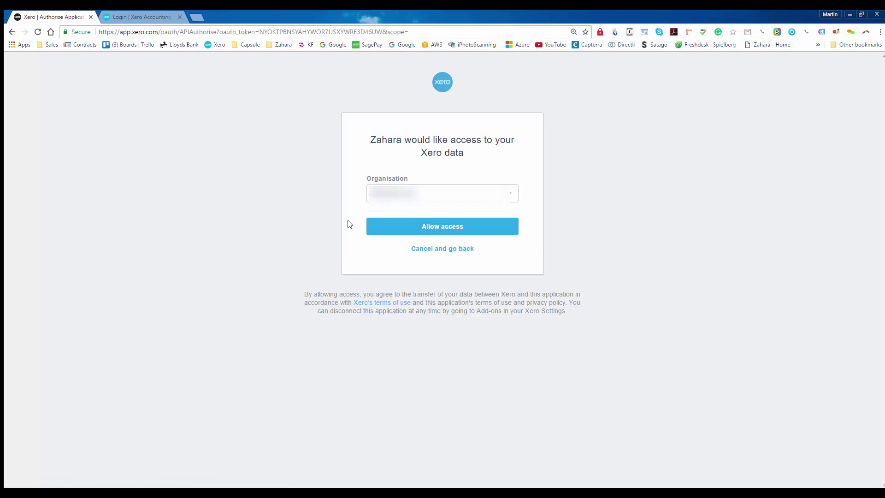
pyautogui.click(421, 193)
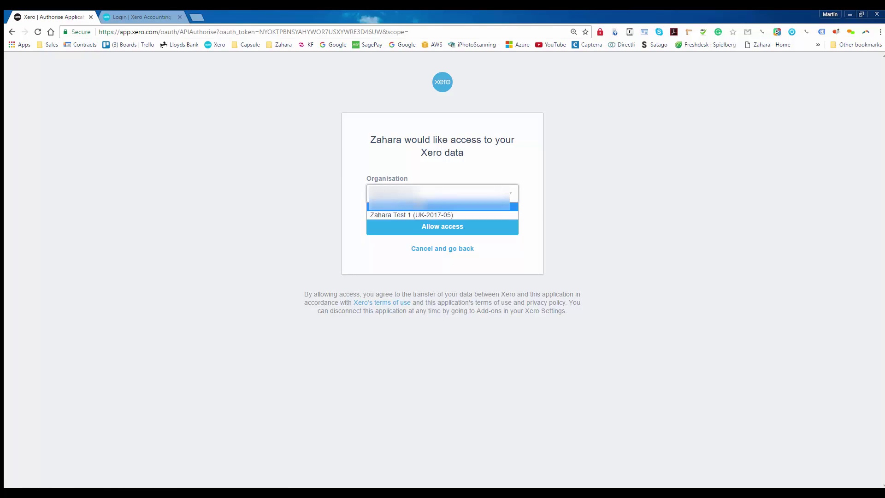
pyautogui.click(415, 214)
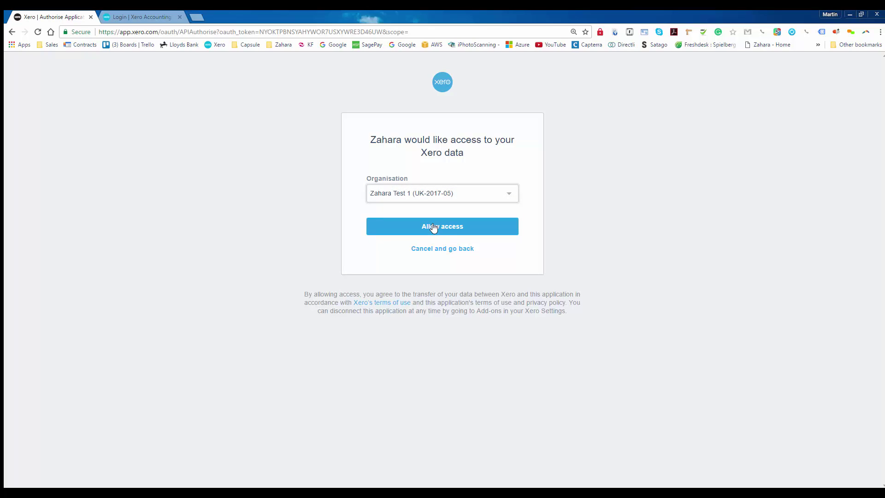
pyautogui.click(433, 229)
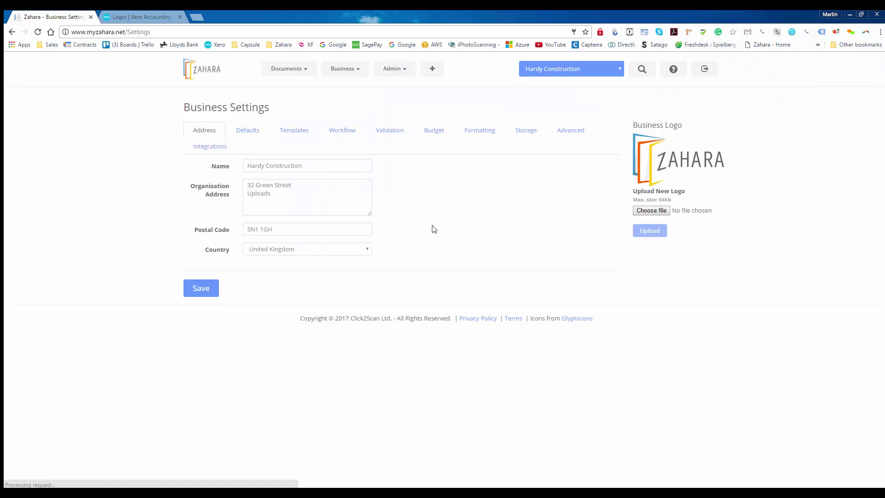
# - Save the Xero integration settings with invoices posted as Draft
pyautogui.click(209, 148)
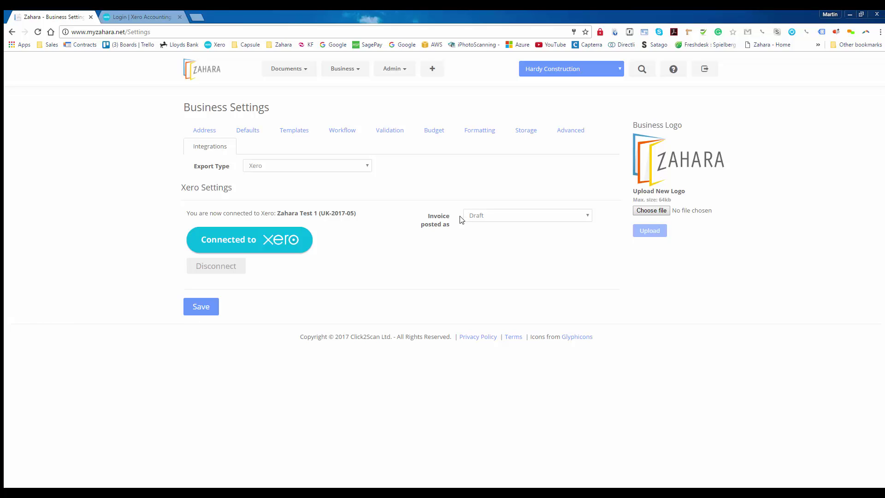
pyautogui.click(486, 215)
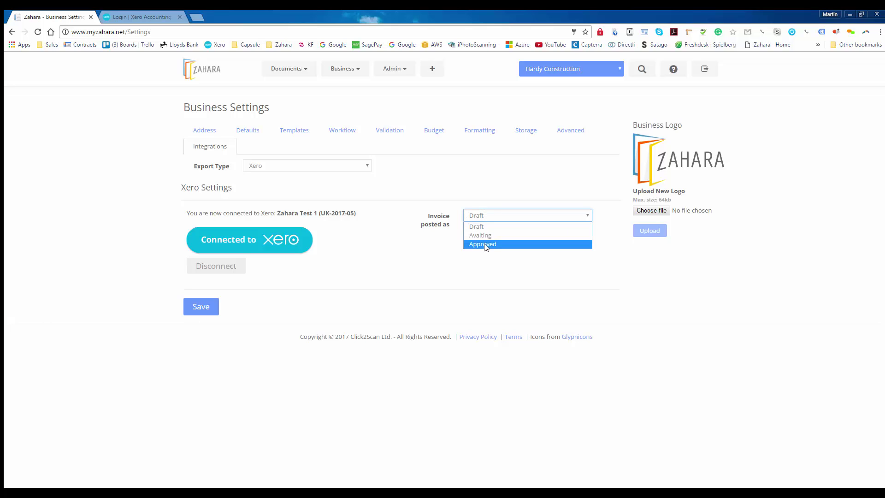
pyautogui.click(474, 215)
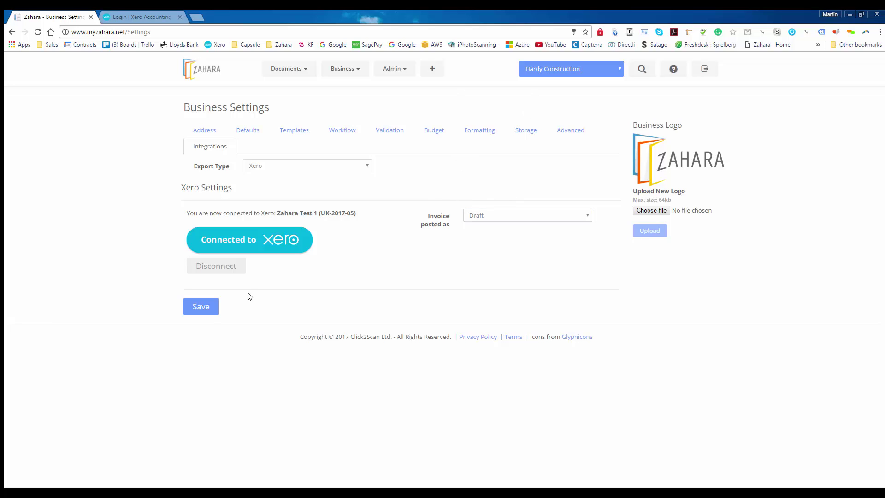
pyautogui.click(207, 306)
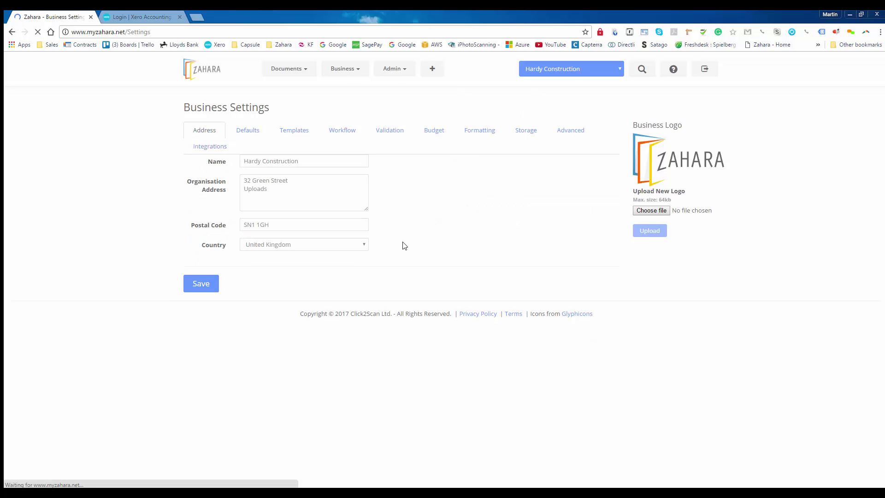
# - Check the Tax Codes, Nominal codes and Cost Codes pages for the Xero sync option
pyautogui.click(350, 71)
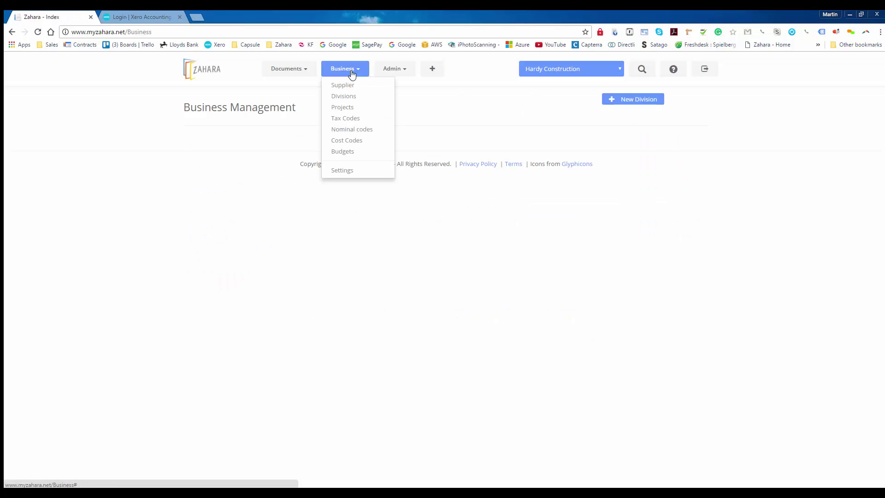
pyautogui.click(354, 120)
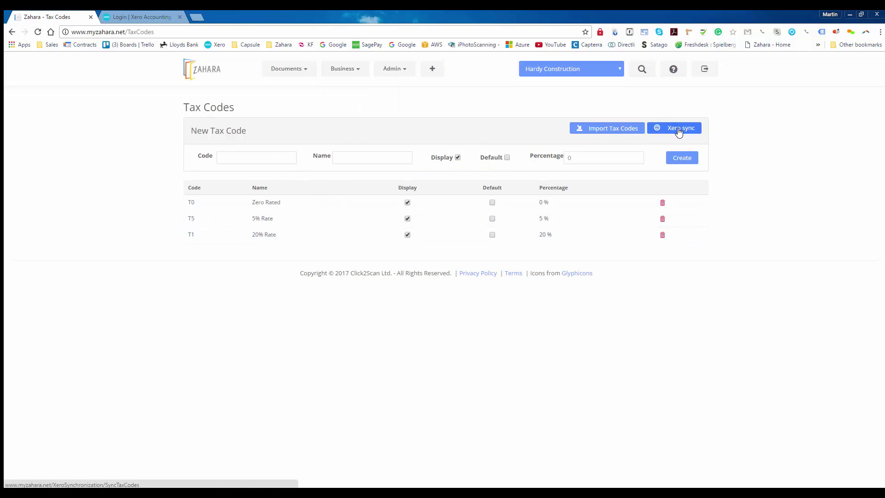
pyautogui.click(355, 70)
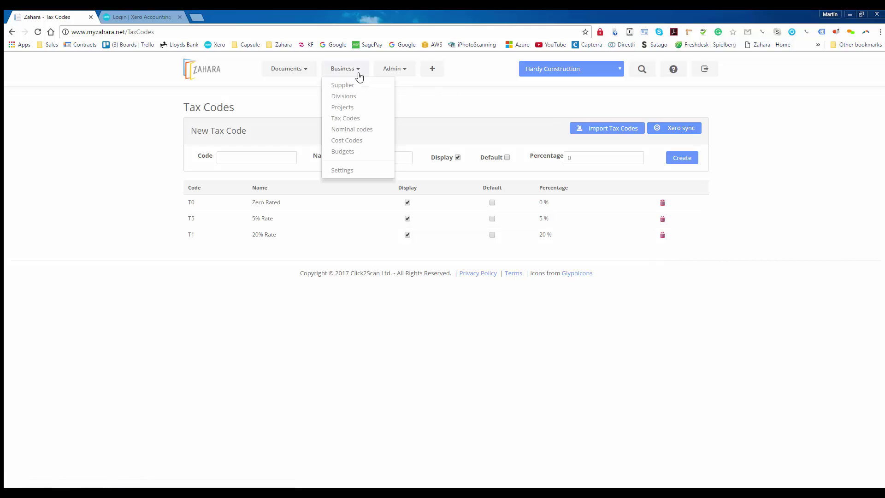
pyautogui.click(357, 131)
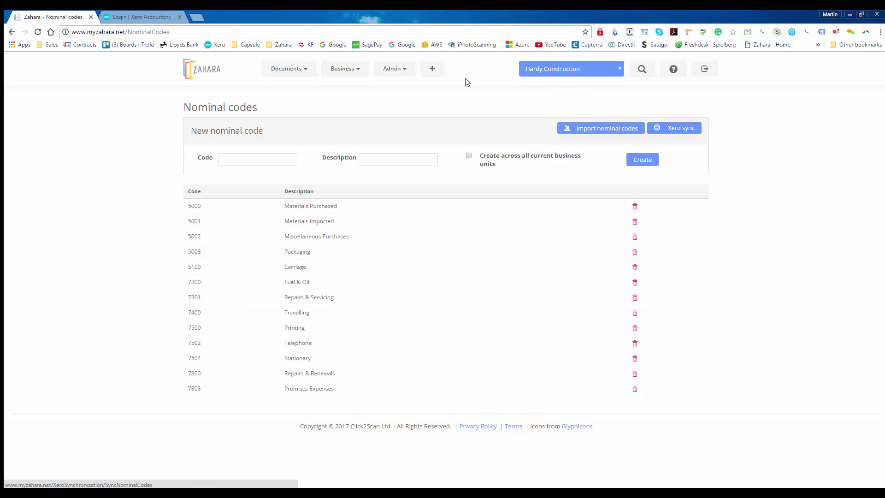
pyautogui.click(350, 70)
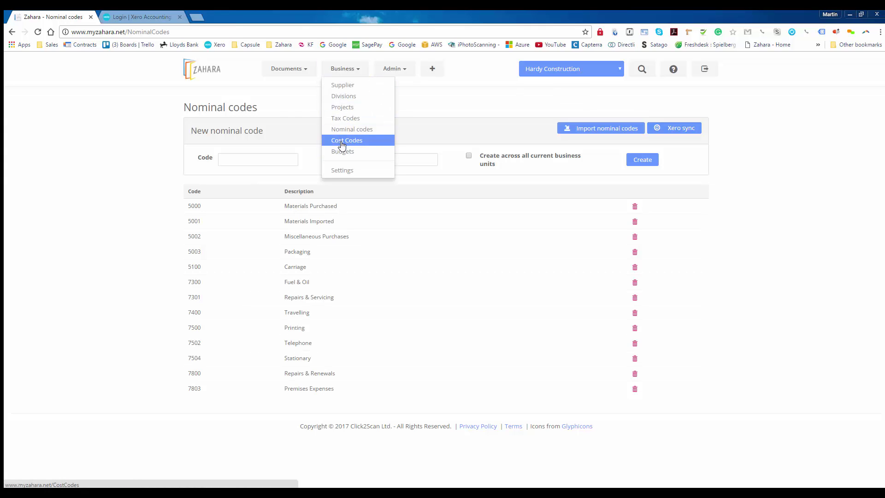
pyautogui.click(389, 140)
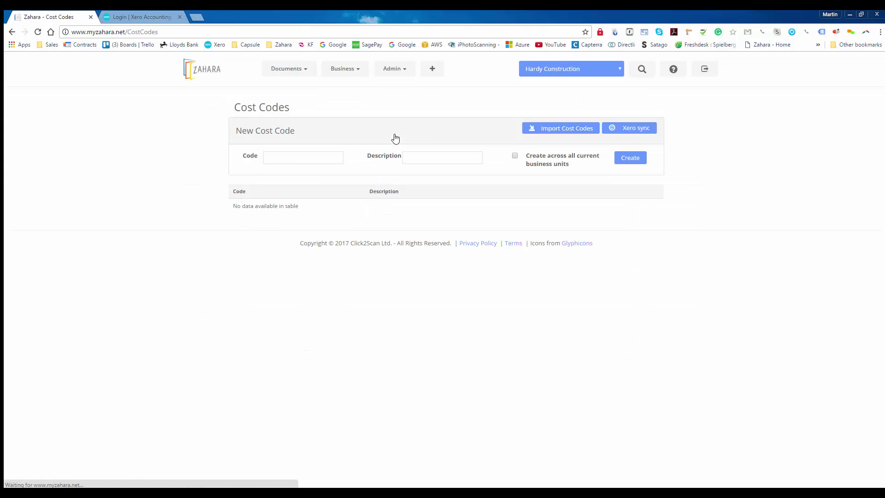
pyautogui.click(632, 131)
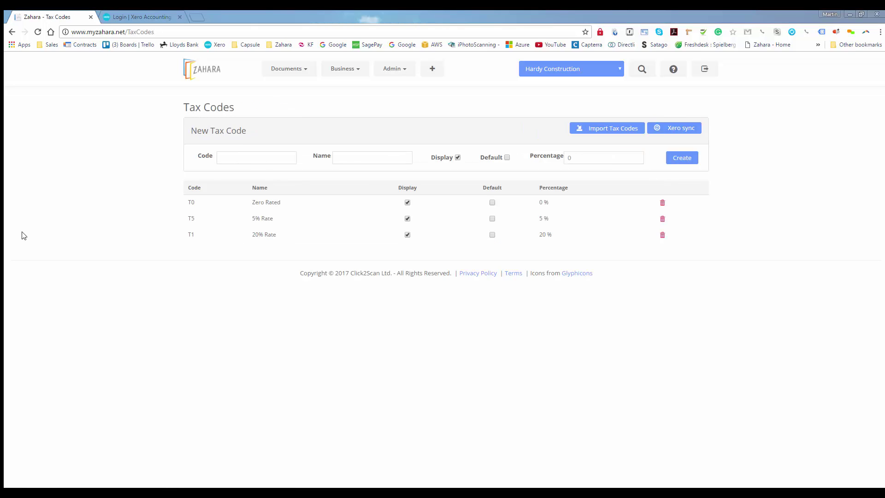
# - Sync the tax codes from Xero and make T2, 20% (VAT on Expenses), the default
pyautogui.click(672, 130)
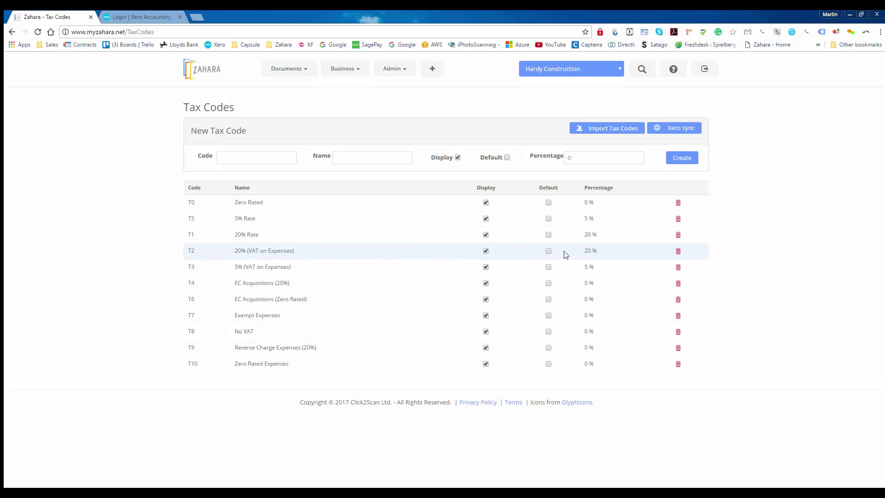
pyautogui.click(549, 252)
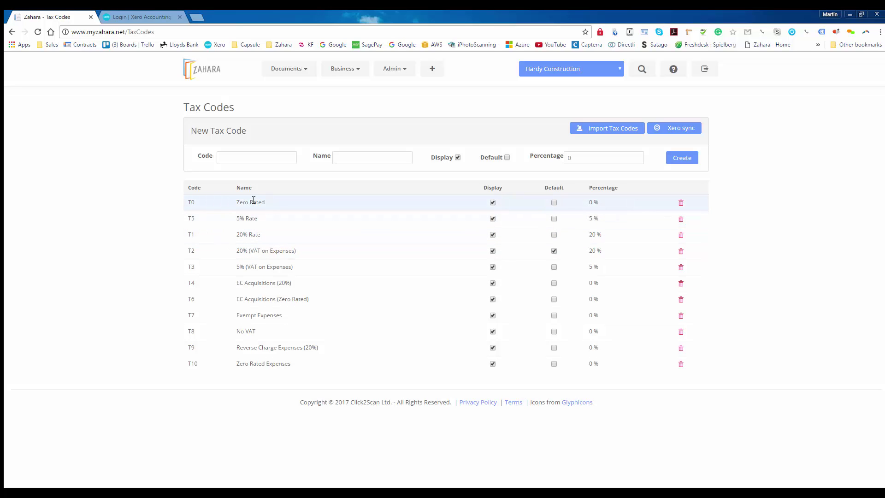
# - Turn off display for the tax codes T1 (20% Rate), T5 (5% Rate) and T0 (Zero Rated)
pyautogui.click(492, 235)
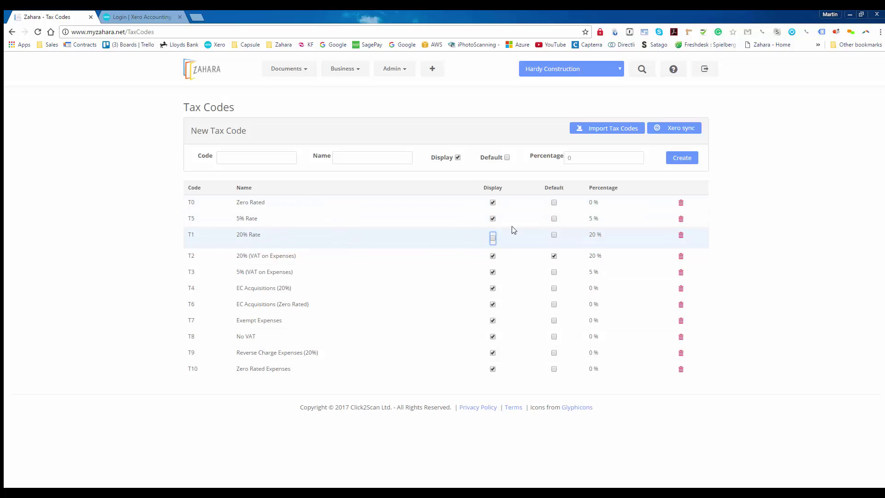
pyautogui.click(470, 217)
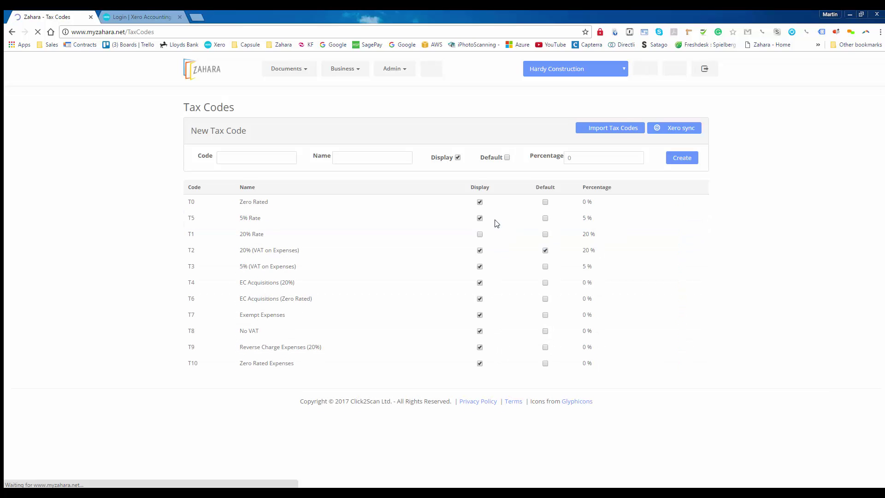
pyautogui.click(488, 219)
pyautogui.click(474, 224)
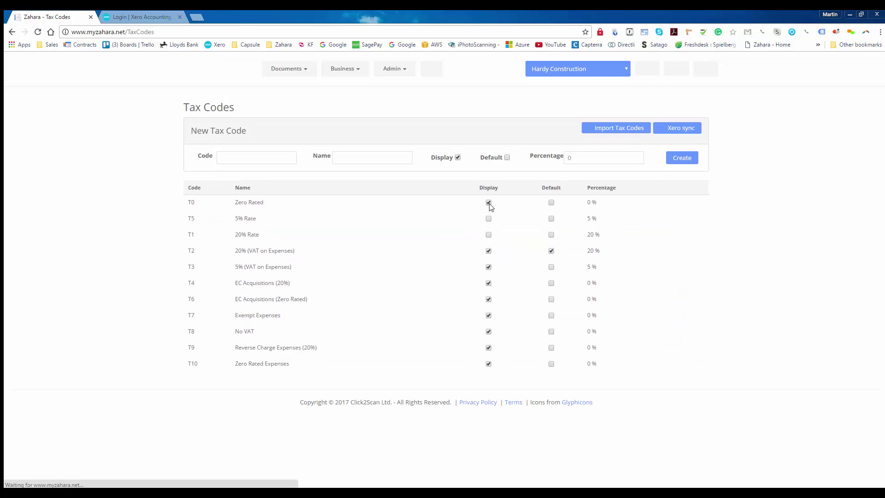
pyautogui.click(488, 203)
pyautogui.click(486, 223)
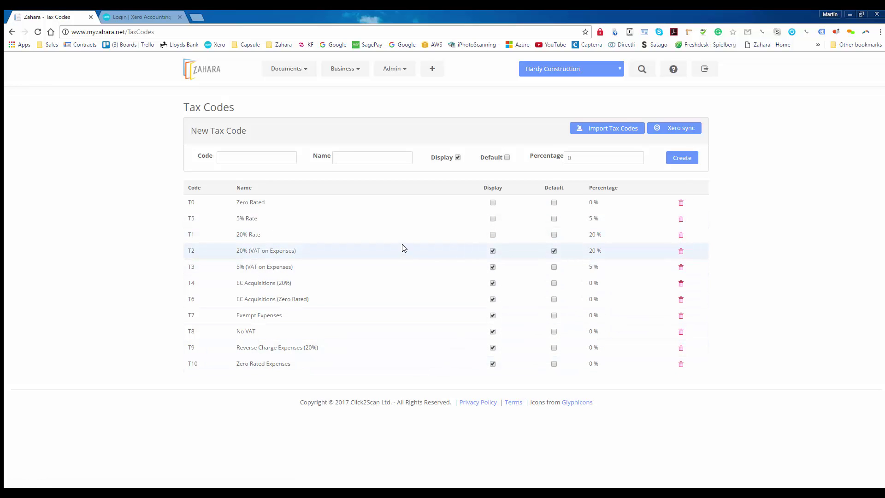
# - Sync the nominal codes from Xero and look through the updated list
pyautogui.click(344, 69)
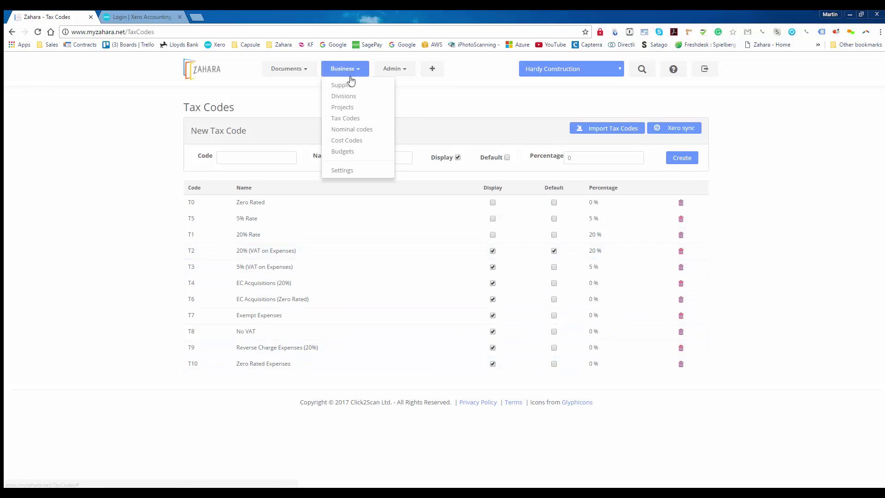
pyautogui.click(350, 129)
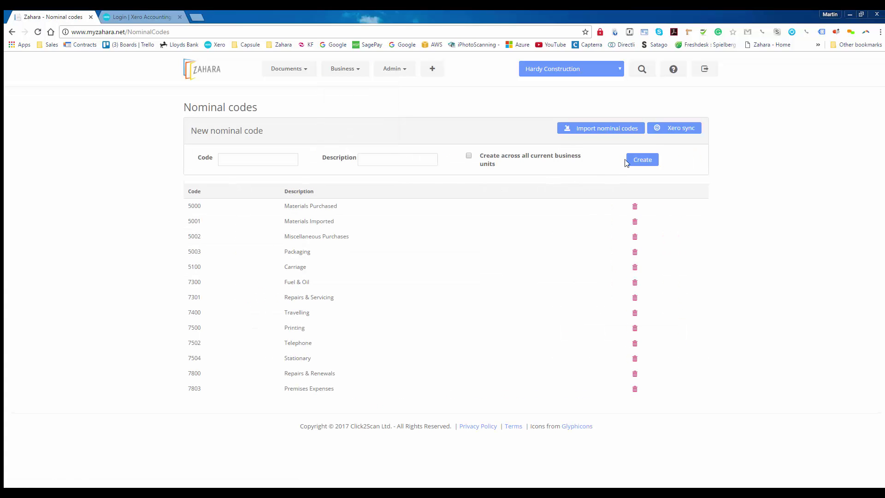
pyautogui.click(674, 129)
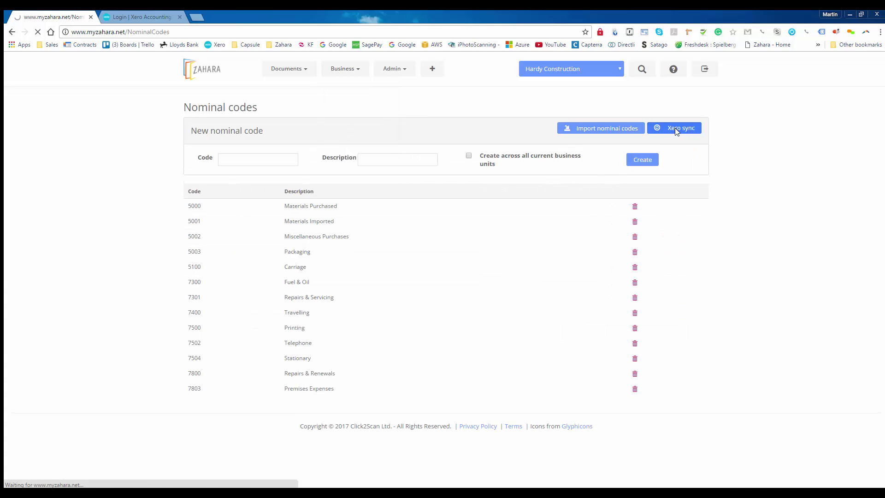
pyautogui.scroll(-10, 402, 253)
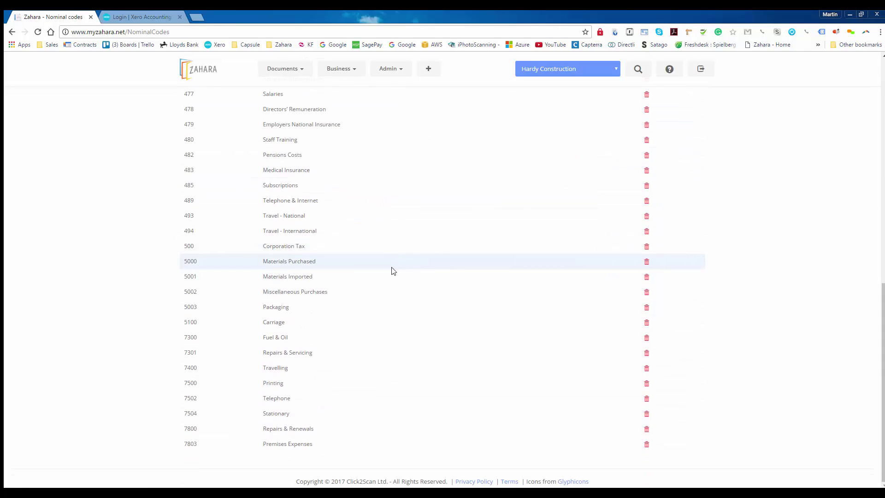
pyautogui.scroll(10, 393, 271)
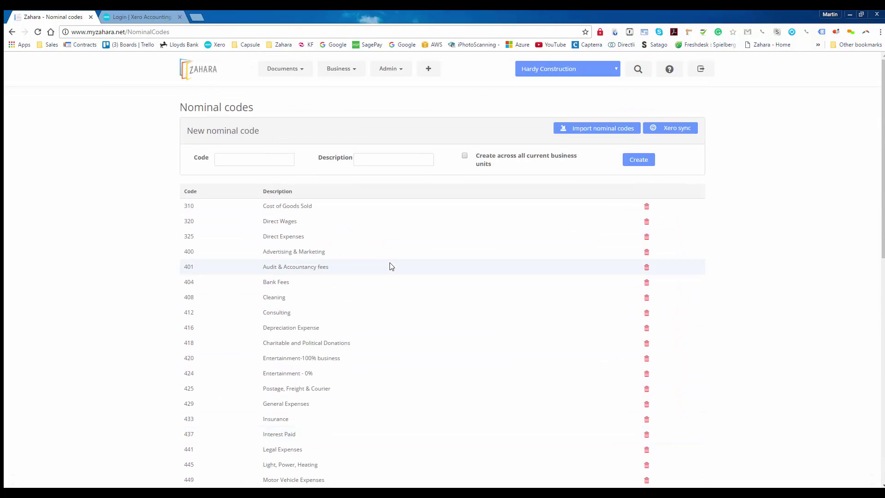
pyautogui.scroll(-6, 373, 257)
pyautogui.scroll(6, 283, 339)
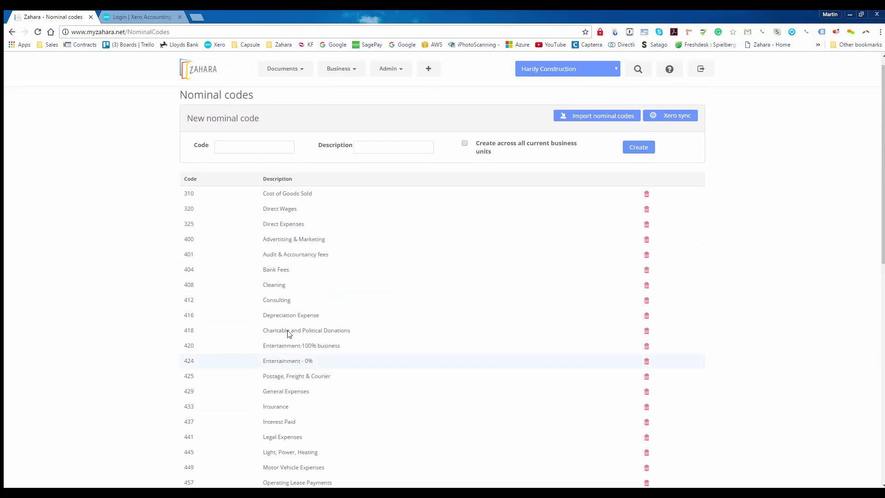
# - Try to sync the cost codes from Xero
pyautogui.click(341, 68)
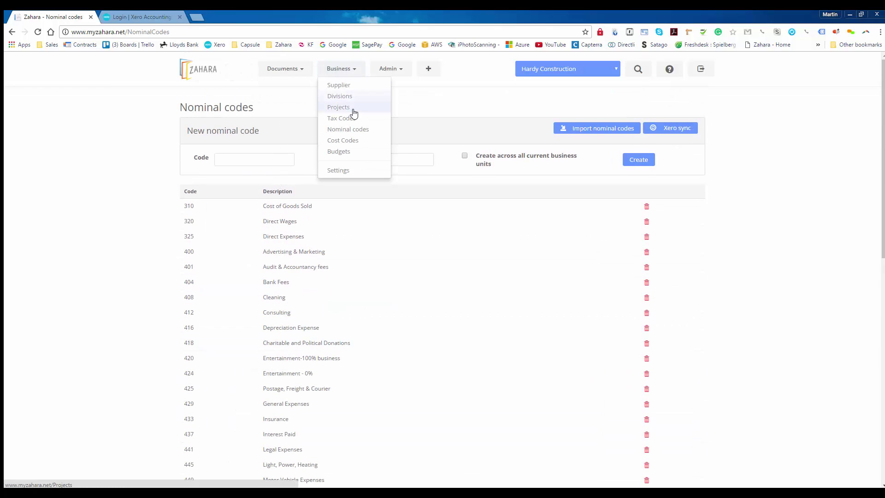
pyautogui.click(350, 144)
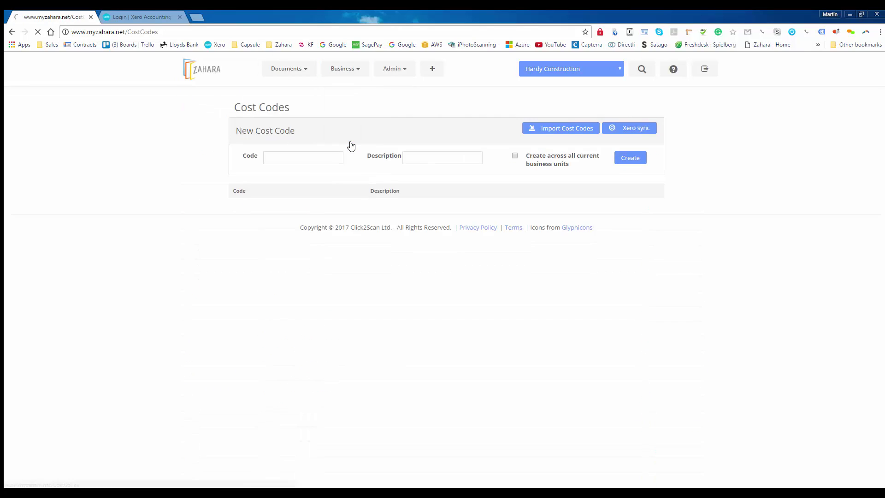
pyautogui.click(634, 133)
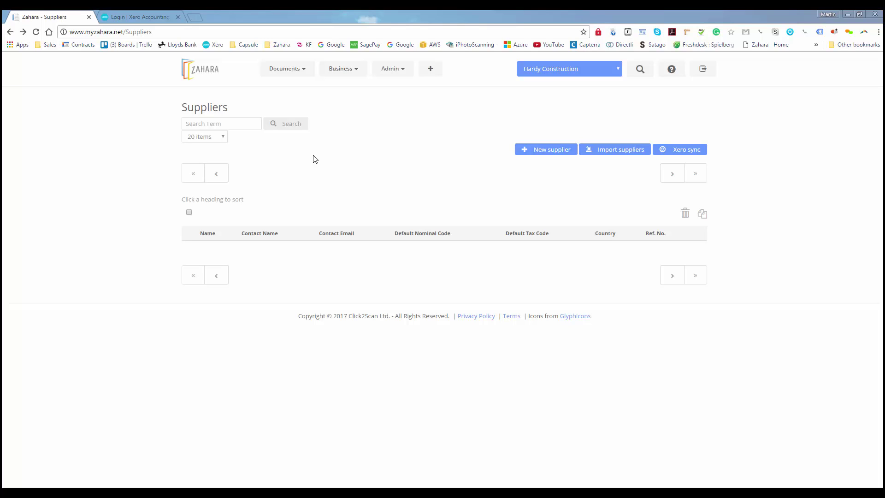
# - Sync the suppliers with Xero, close the result and review the Test Supplier entry in the list
pyautogui.click(681, 153)
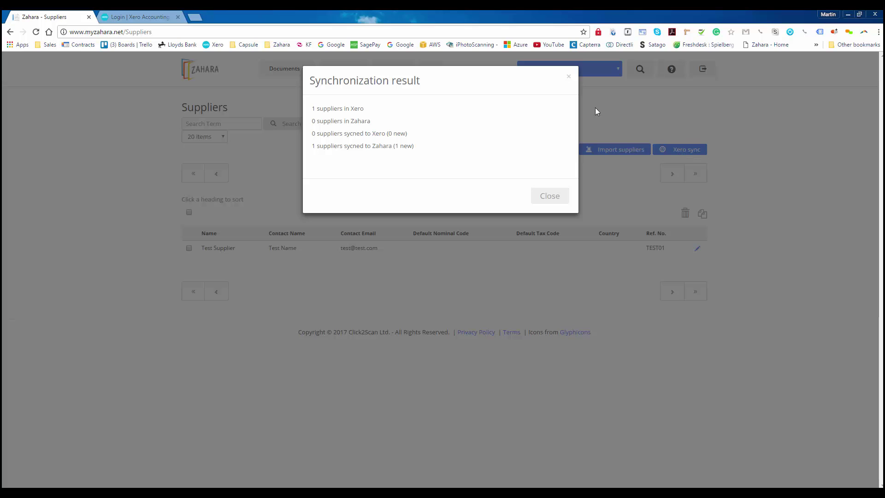
pyautogui.click(568, 77)
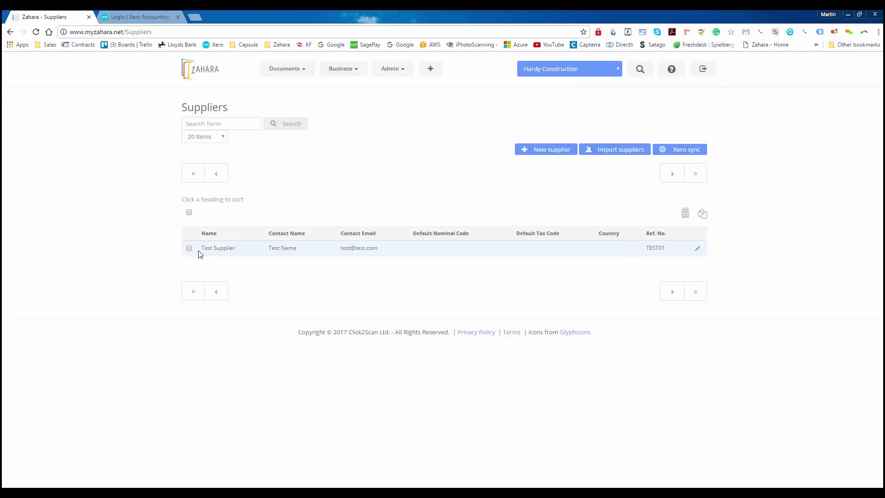
pyautogui.moveTo(199, 249); pyautogui.dragTo(397, 251)
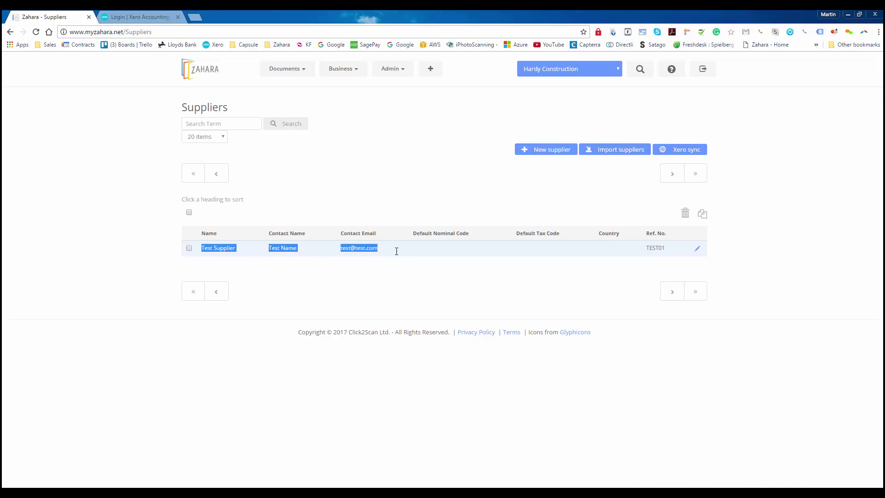
pyautogui.click(446, 271)
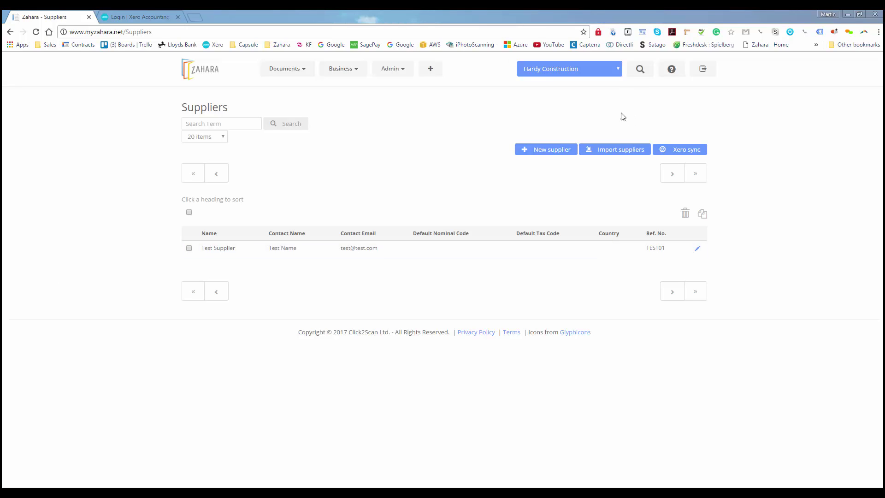
# - Start a new supplier named Dell Inc and fill in its supplier account code
pyautogui.click(534, 151)
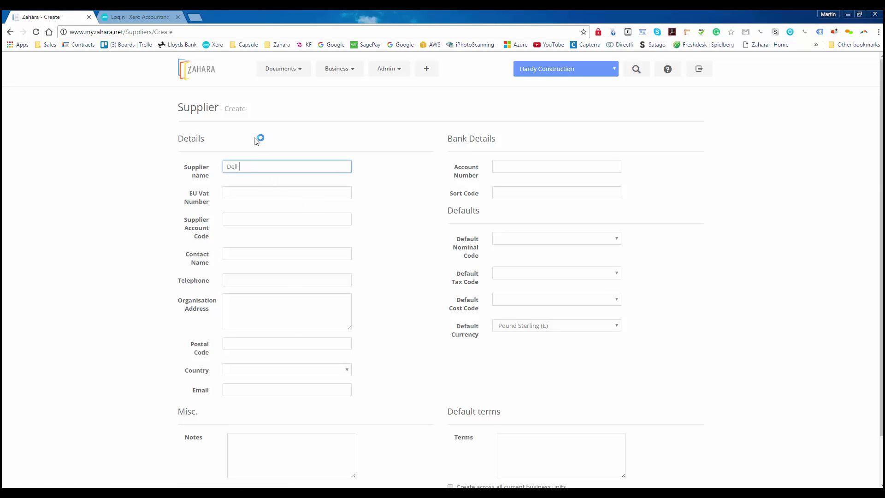
pyautogui.press('Tab')
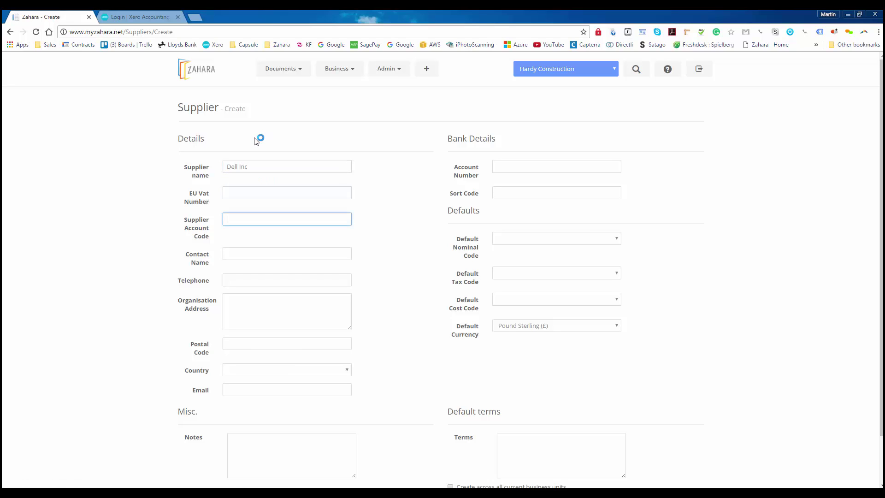
pyautogui.write('DELL01')
pyautogui.click(401, 257)
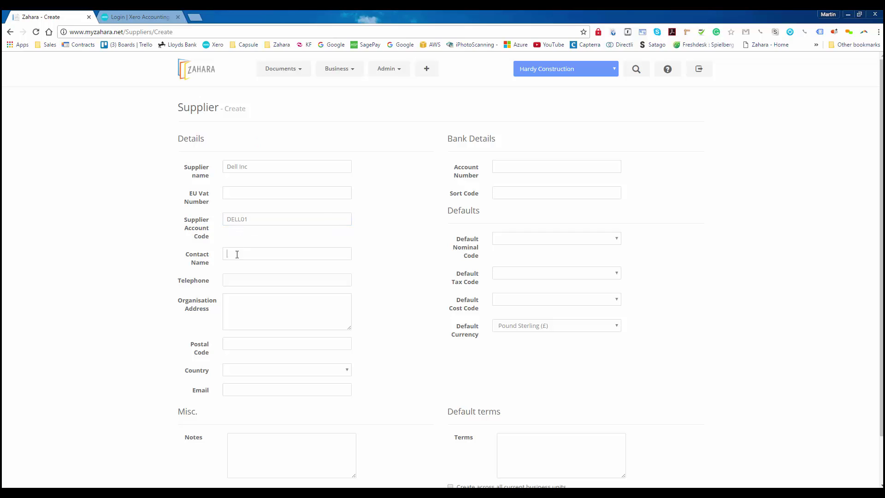
# - Fill in a placeholder email for the new supplier, leaving contact name, telephone and address blank
pyautogui.click(243, 278)
pyautogui.click(241, 310)
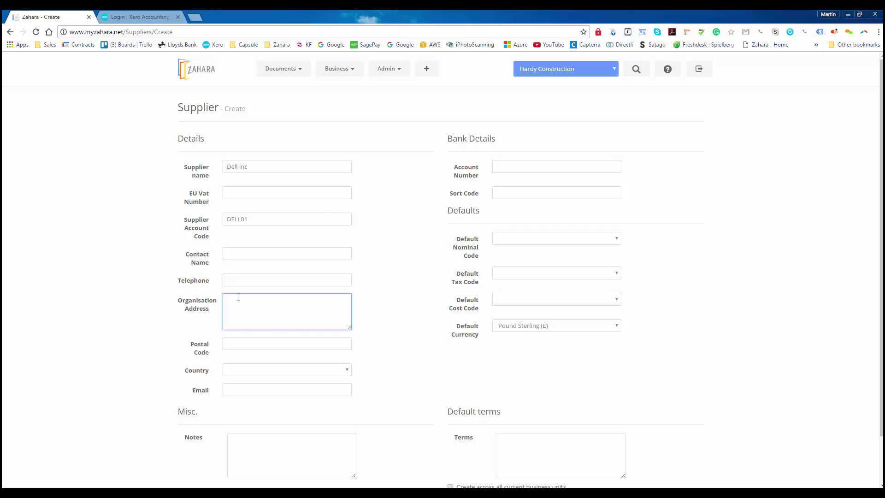
pyautogui.click(235, 387)
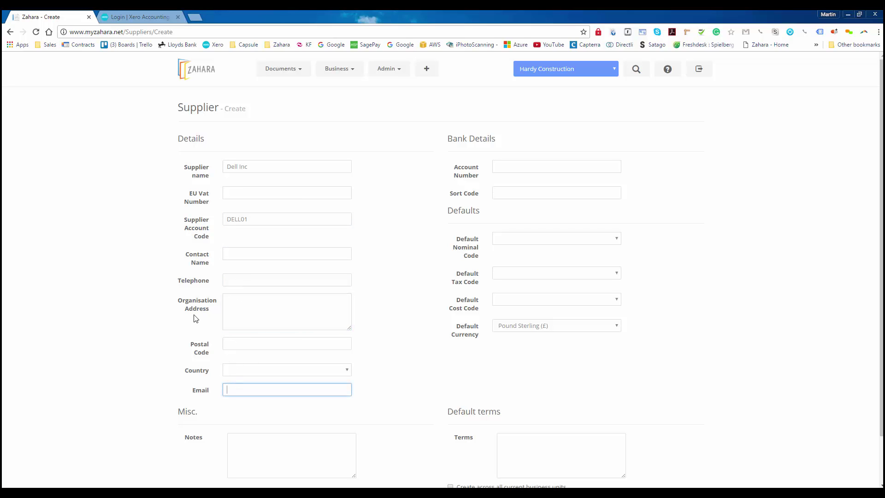
pyautogui.write('none')
pyautogui.press('BackSpace')
pyautogui.press('BackSpace')
pyautogui.press('BackSpace')
# - Set the supplier's default nominal code to 424 and default tax code to T2, and add the supplier
pyautogui.click(529, 239)
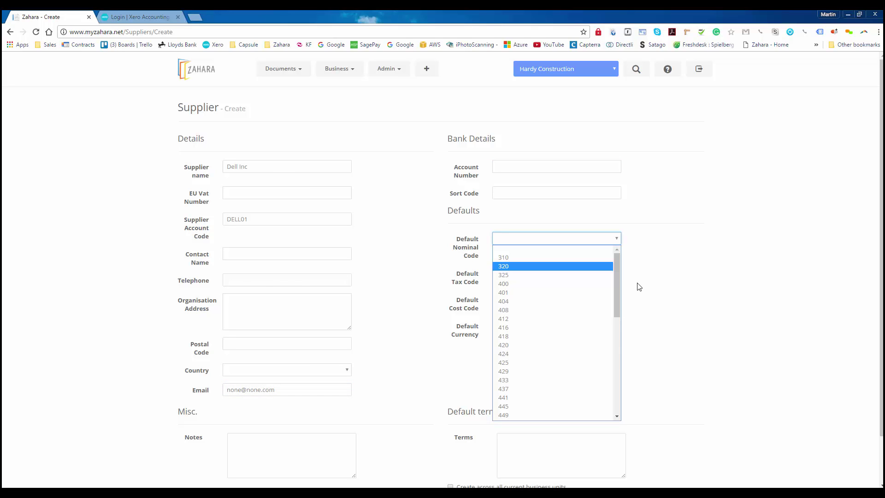
pyautogui.click(519, 352)
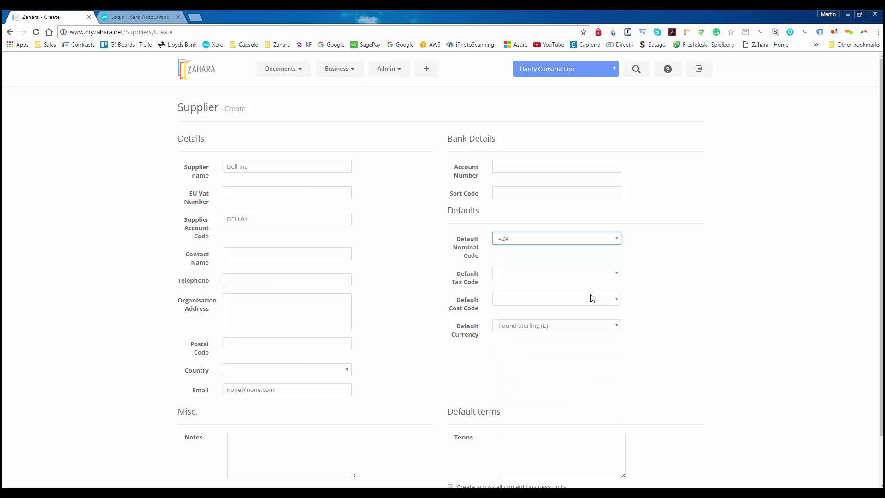
pyautogui.click(519, 276)
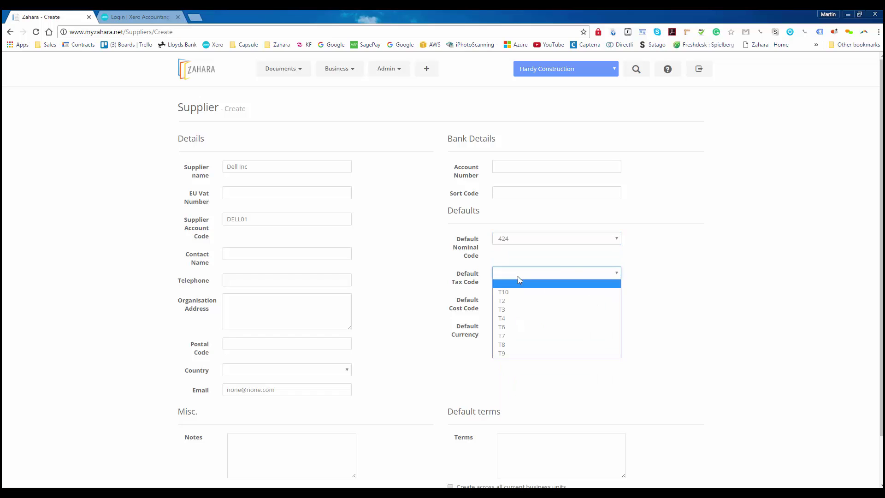
pyautogui.click(508, 306)
pyautogui.click(567, 301)
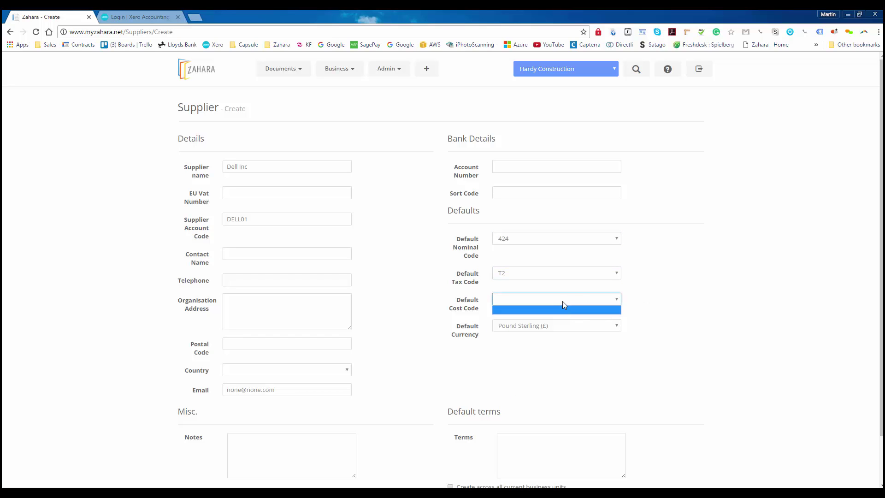
pyautogui.click(573, 302)
pyautogui.scroll(-1, 452, 406)
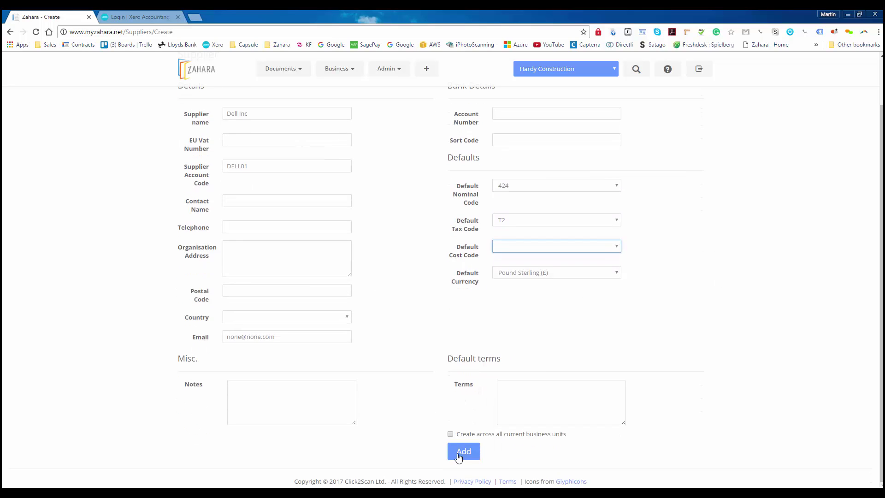
pyautogui.click(462, 455)
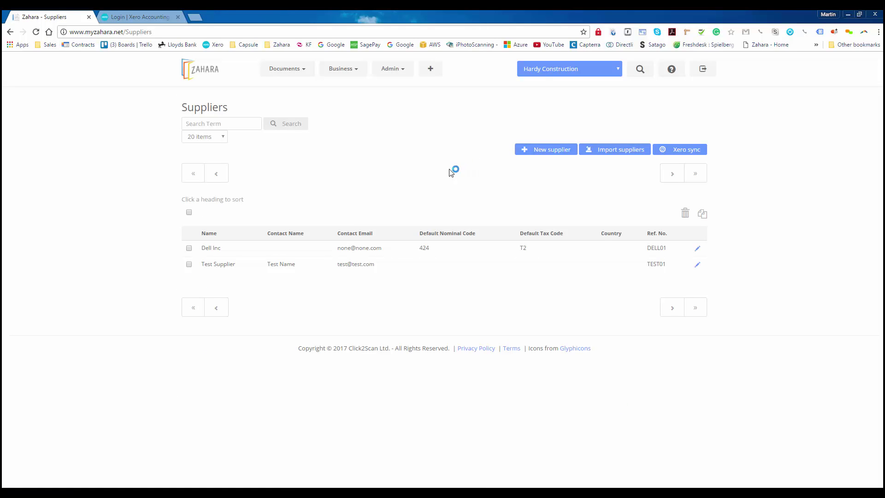
# - Sync the suppliers with Xero again, check how many were sent to Xero, and close the result
pyautogui.click(690, 150)
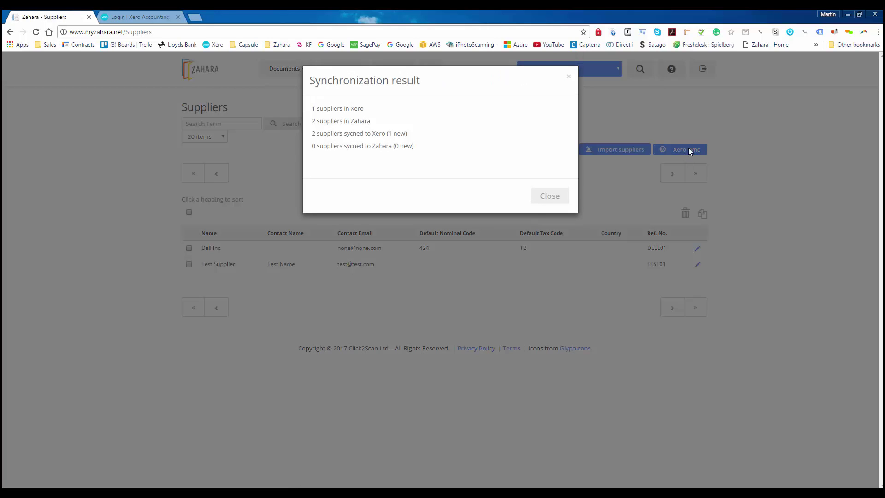
pyautogui.moveTo(317, 133); pyautogui.dragTo(441, 129)
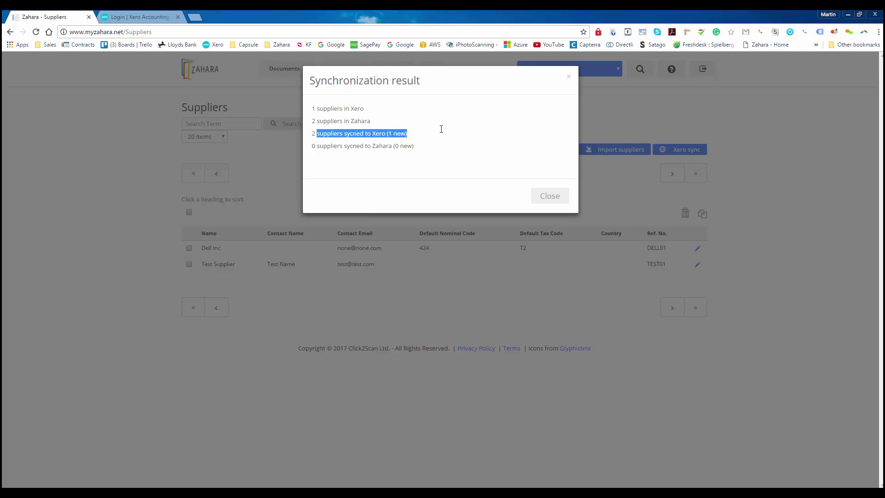
pyautogui.click(441, 134)
pyautogui.click(550, 195)
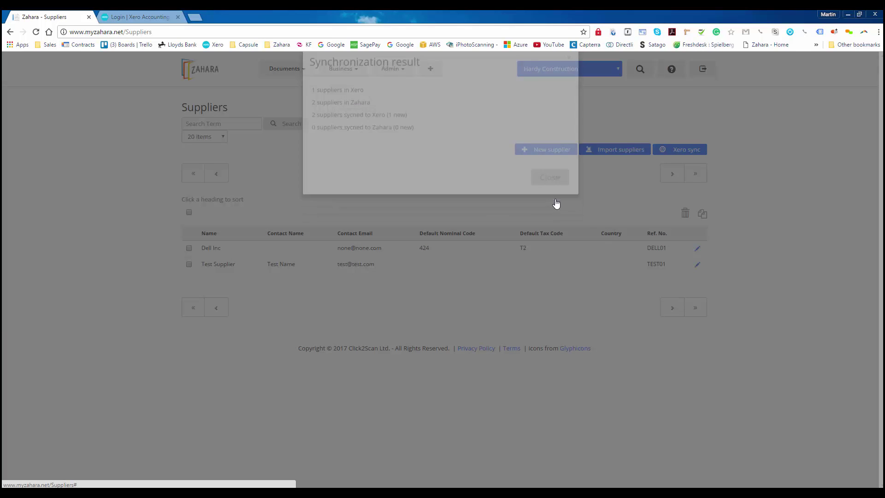
# - Switch to Xero, log in with the saved credentials and open the list of all contacts
pyautogui.click(138, 17)
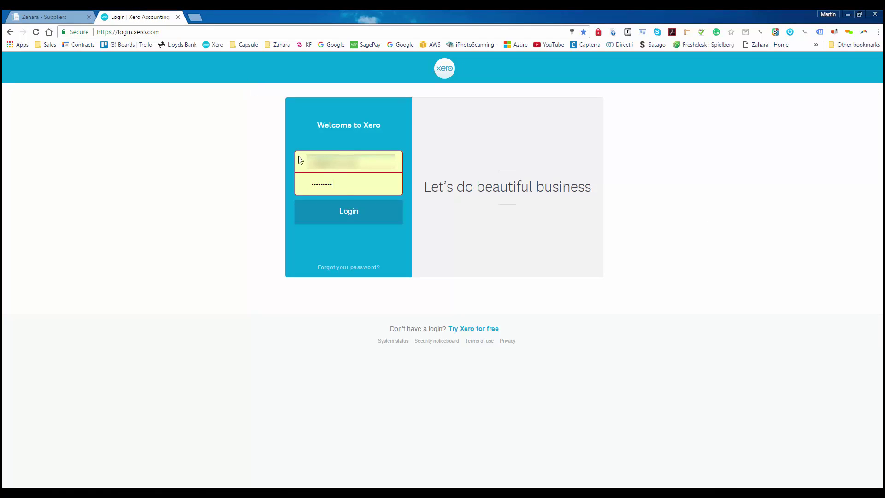
pyautogui.click(351, 214)
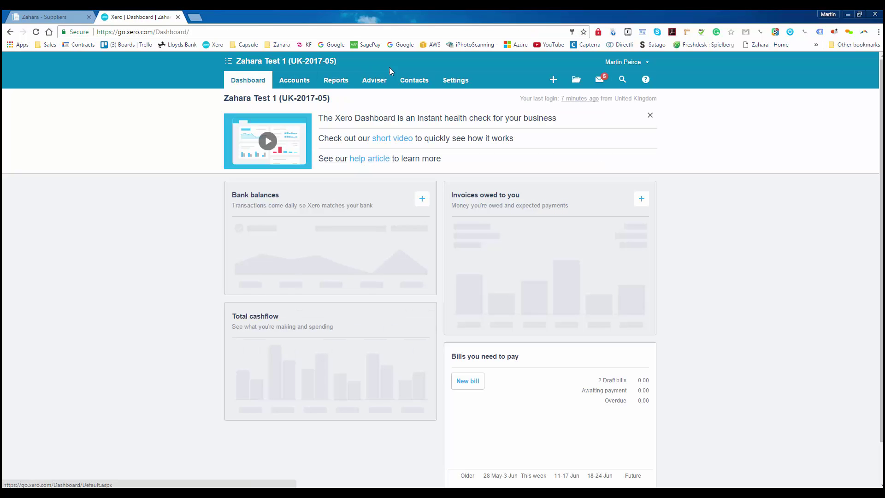
pyautogui.click(414, 80)
pyautogui.click(422, 98)
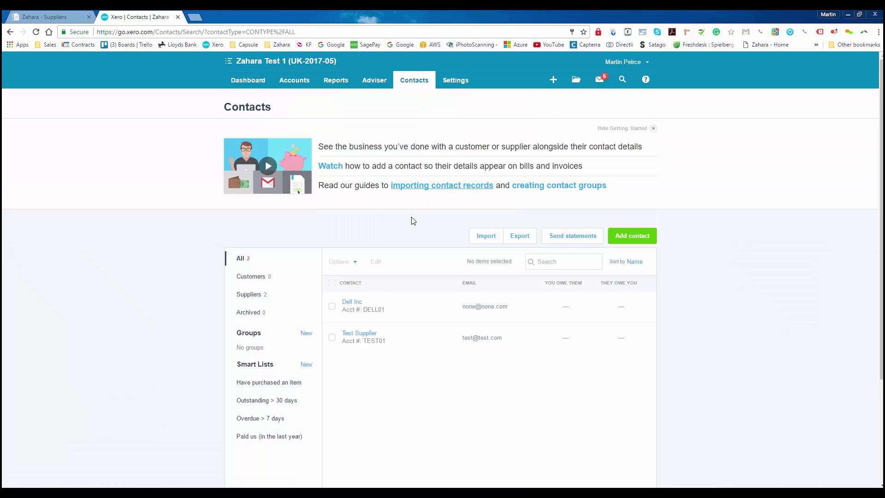
# - Open the Dell Inc contact and examine its details and editing form
pyautogui.click(349, 306)
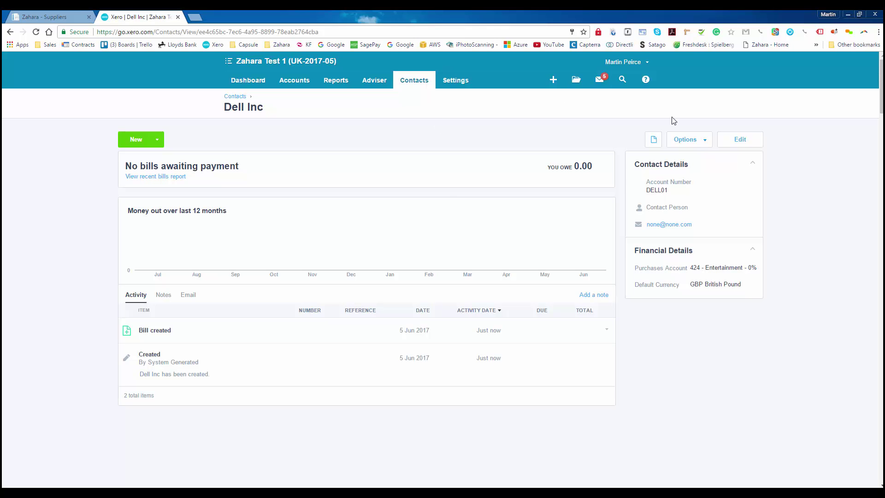
pyautogui.click(738, 142)
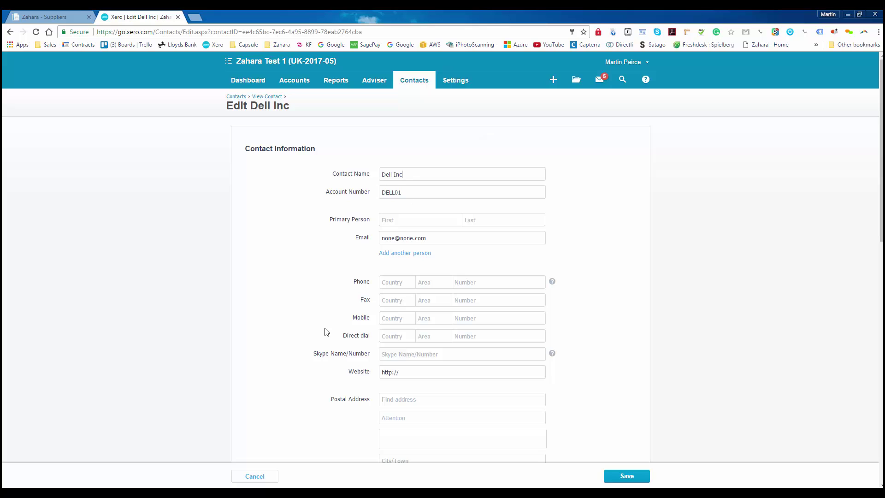
pyautogui.press('Tab')
pyautogui.click(49, 18)
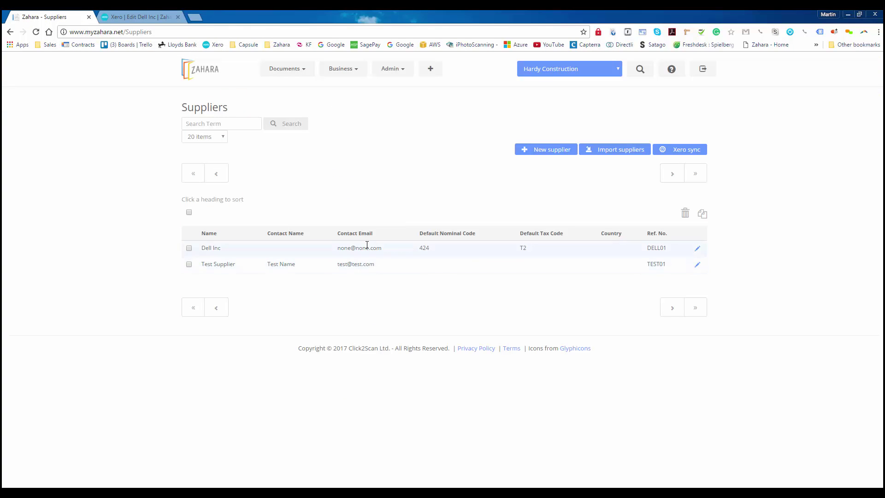
pyautogui.click(356, 68)
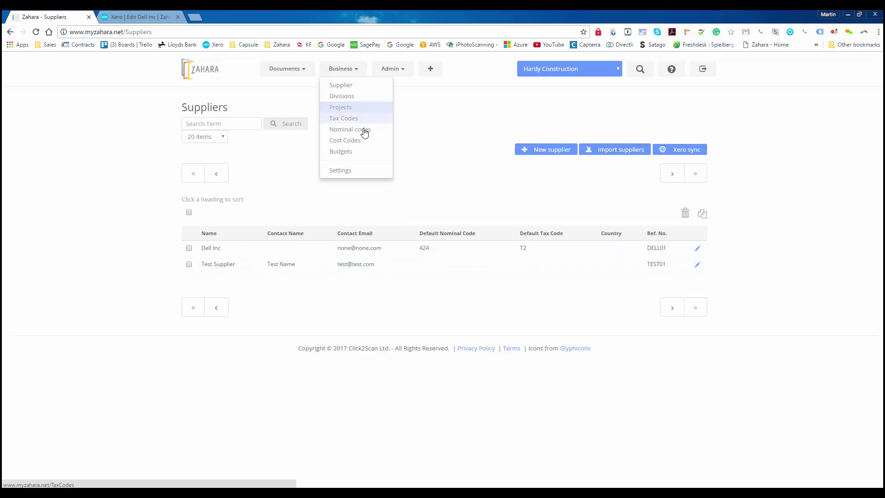
pyautogui.click(138, 17)
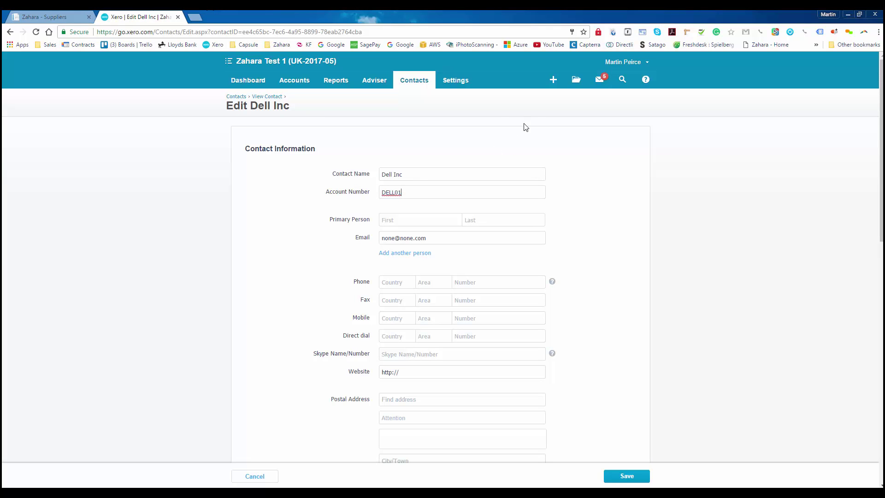
# - Create a tracking category named Software in Xero's general settings, with the options Adobe, Apple and Microsoft
pyautogui.moveTo(460, 78)
pyautogui.click(495, 98)
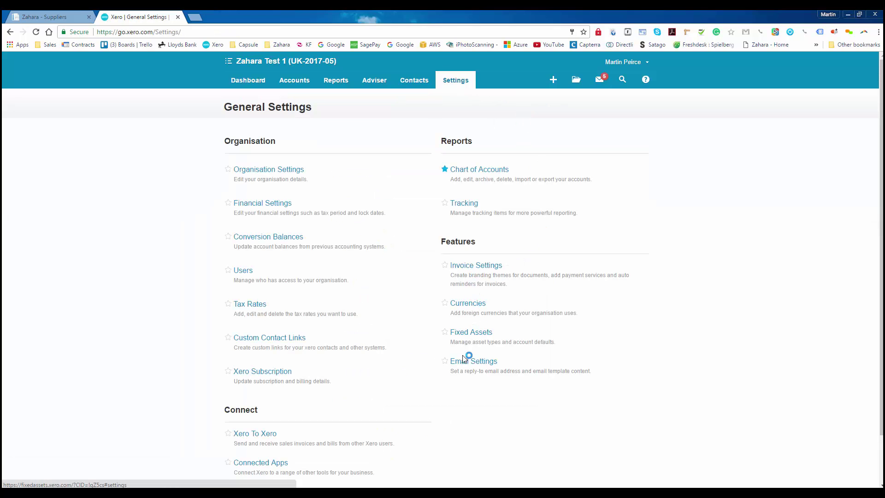
pyautogui.click(465, 205)
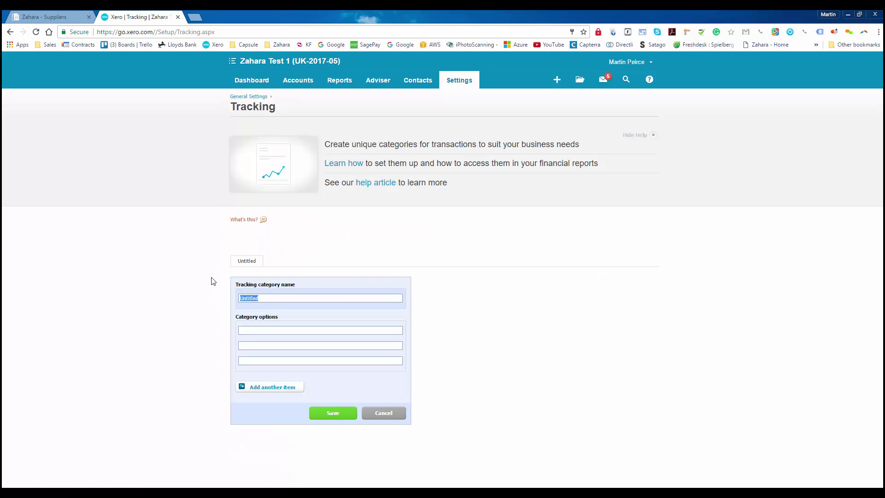
pyautogui.write('Software')
pyautogui.click(327, 417)
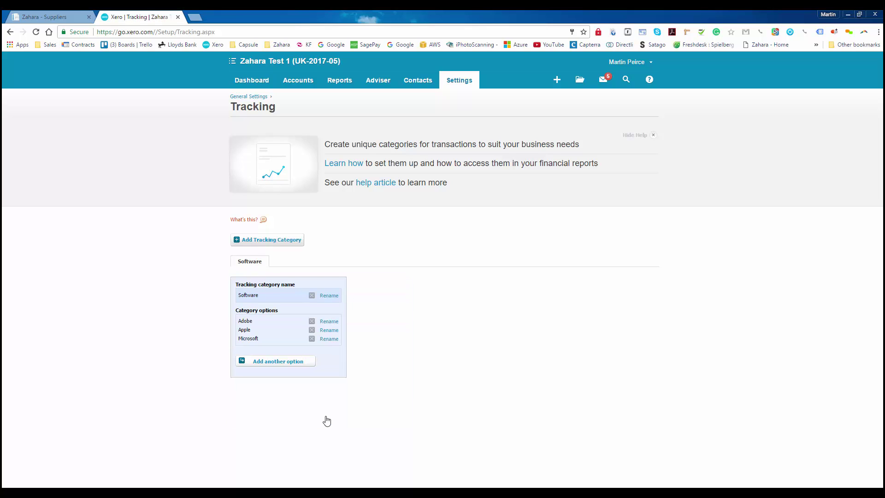
# - Switch back to Zahara and sync the cost codes from Xero
pyautogui.click(44, 20)
pyautogui.moveTo(343, 69)
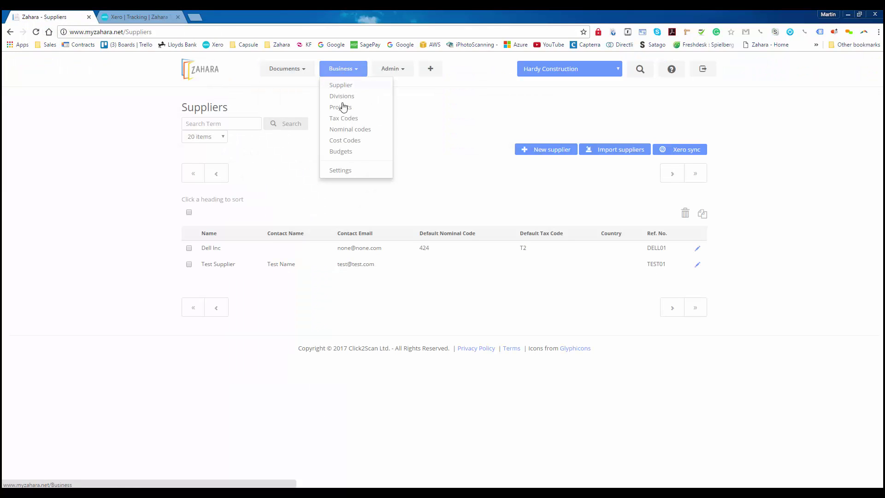
pyautogui.click(344, 141)
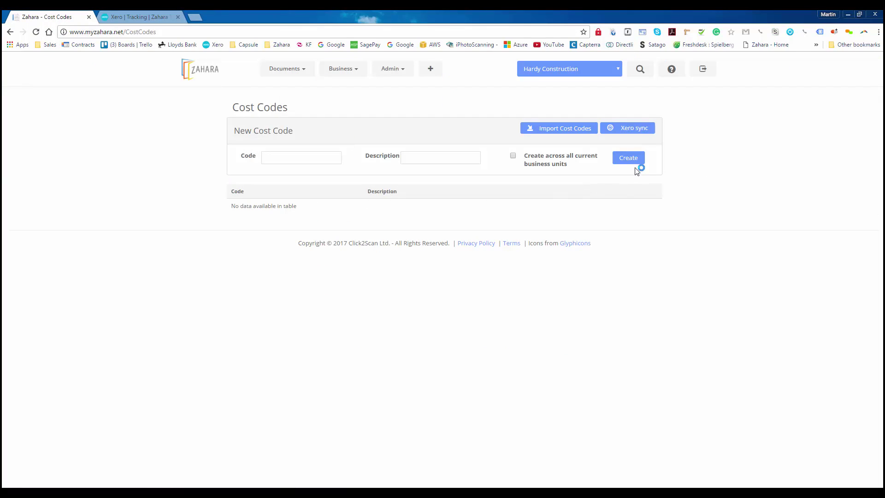
pyautogui.click(630, 130)
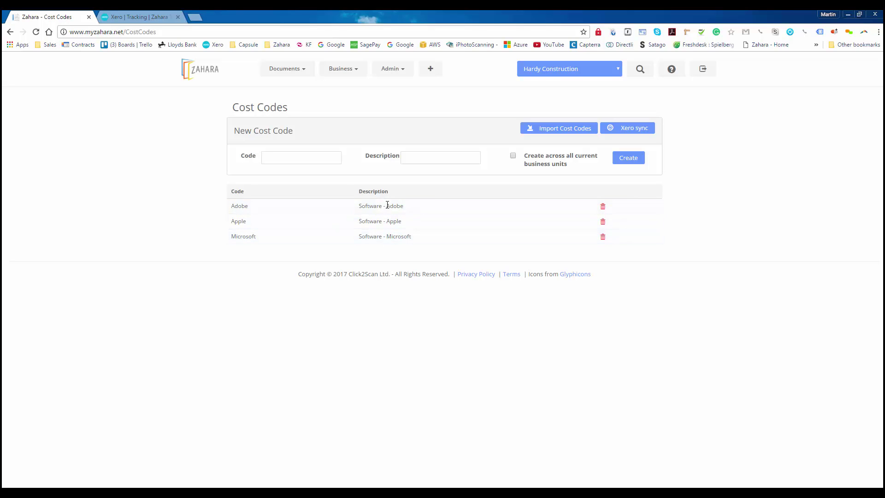
# - Review the Software tracking category and its options in Xero and return to Zahara's cost codes
pyautogui.click(134, 18)
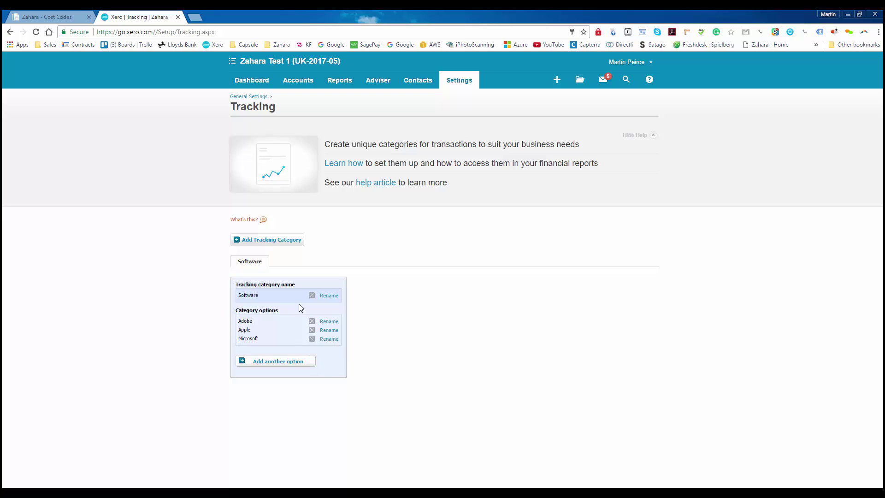
pyautogui.hotkey('ctrl', 'Tab')
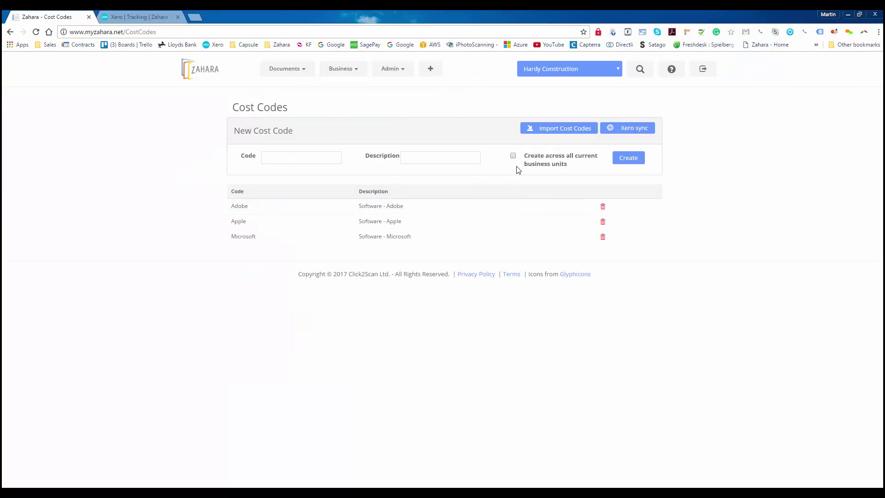
# - Start a new invoice in Zahara that is not for any existing order
pyautogui.click(336, 67)
pyautogui.click(289, 70)
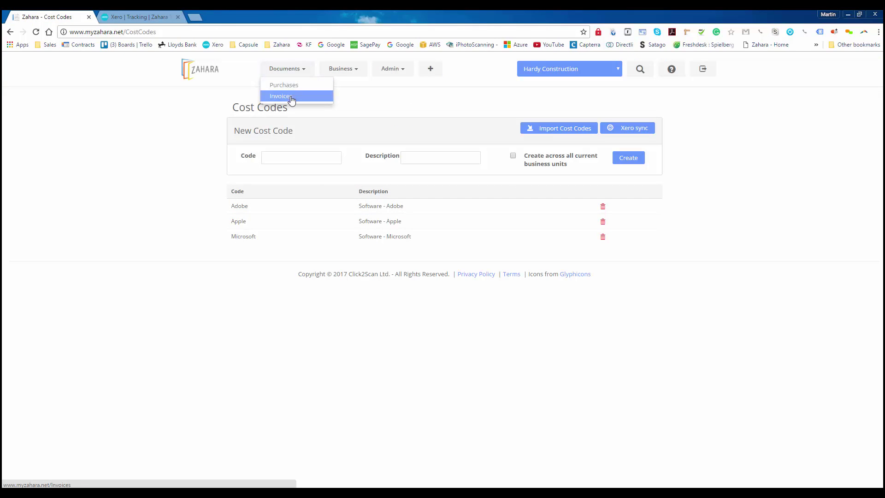
pyautogui.click(290, 97)
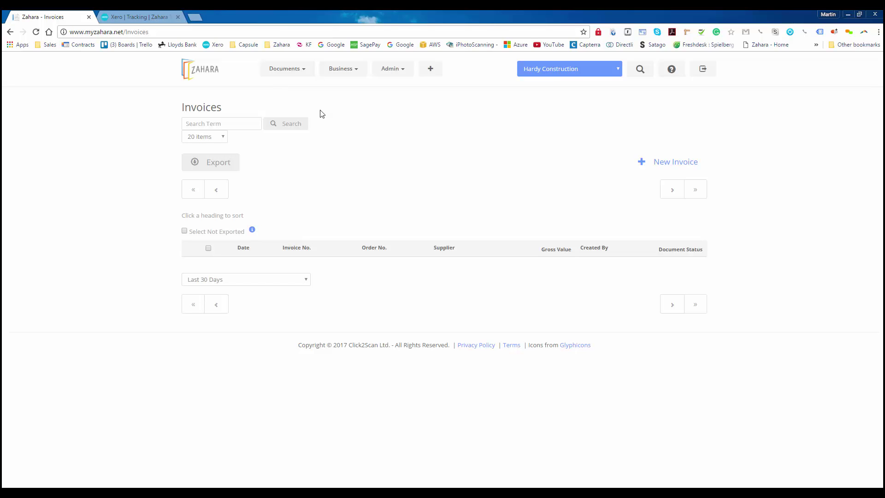
pyautogui.click(673, 161)
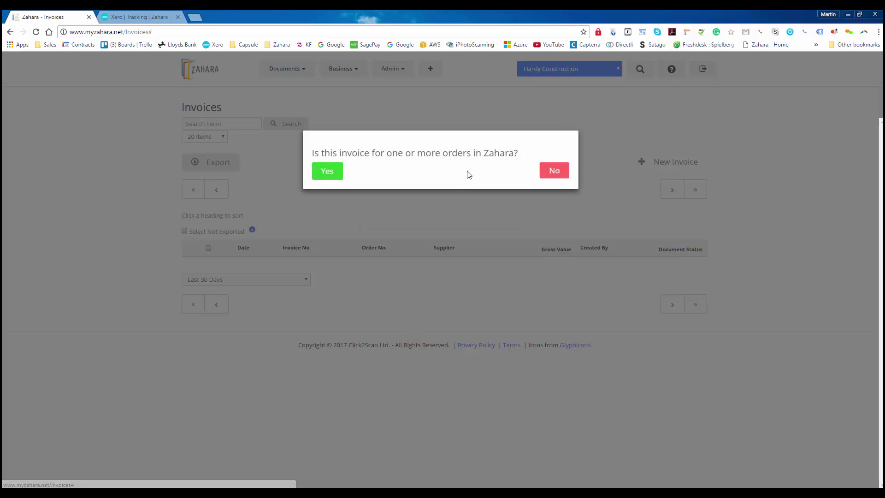
pyautogui.click(554, 176)
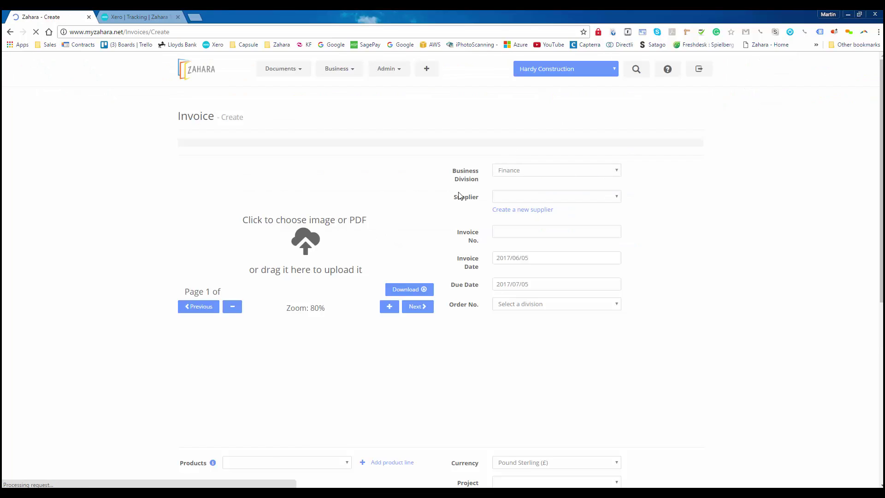
# - Set the invoice's supplier to Dell Inc and its invoice number to 373737
pyautogui.click(517, 194)
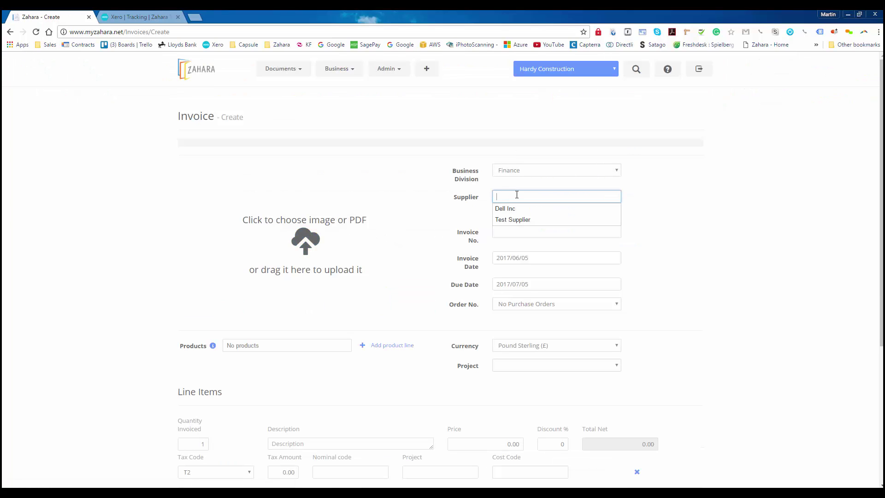
pyautogui.click(499, 209)
pyautogui.press('Tab')
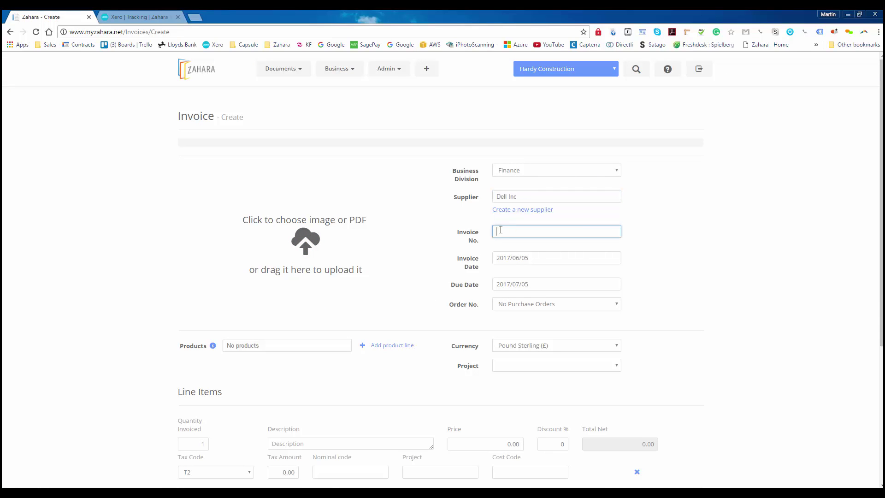
pyautogui.write('373737')
# - Fill in the first line item as "Power edge server" with a price of 500.00 and nominal code 412
pyautogui.scroll(-3, 352, 341)
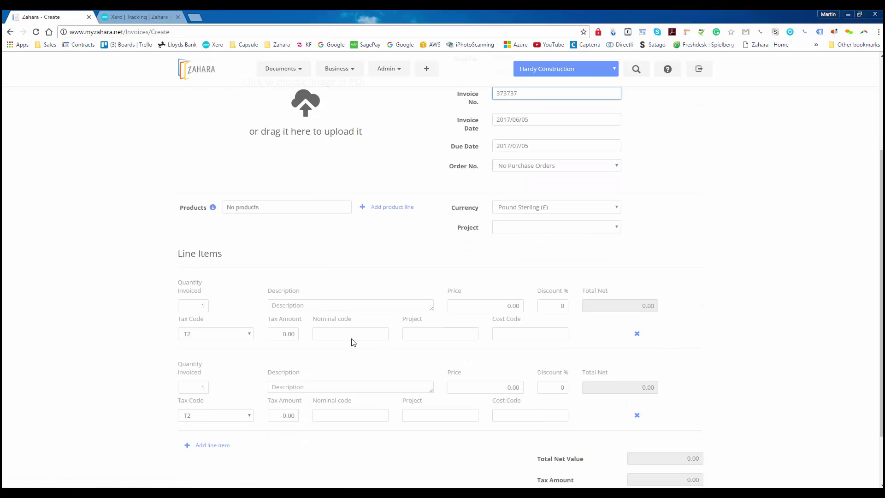
pyautogui.click(287, 306)
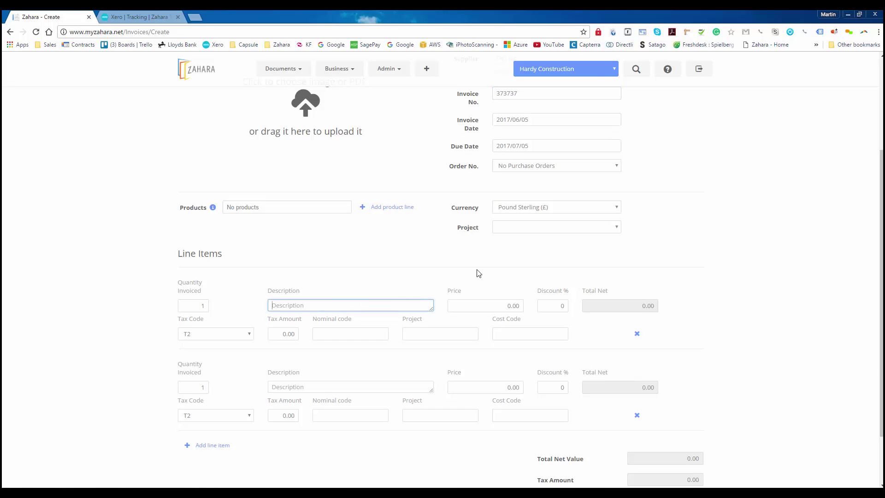
pyautogui.write('Power edge server')
pyautogui.press('Tab')
pyautogui.write('500.')
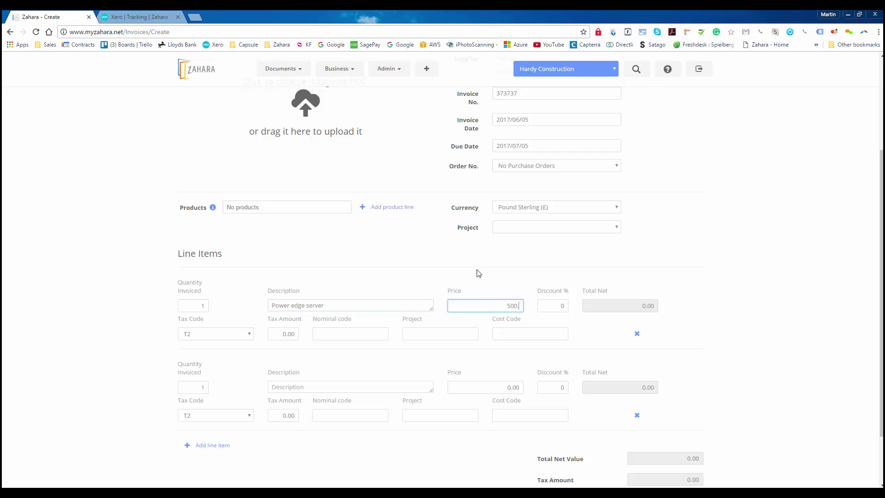
pyautogui.press('Tab')
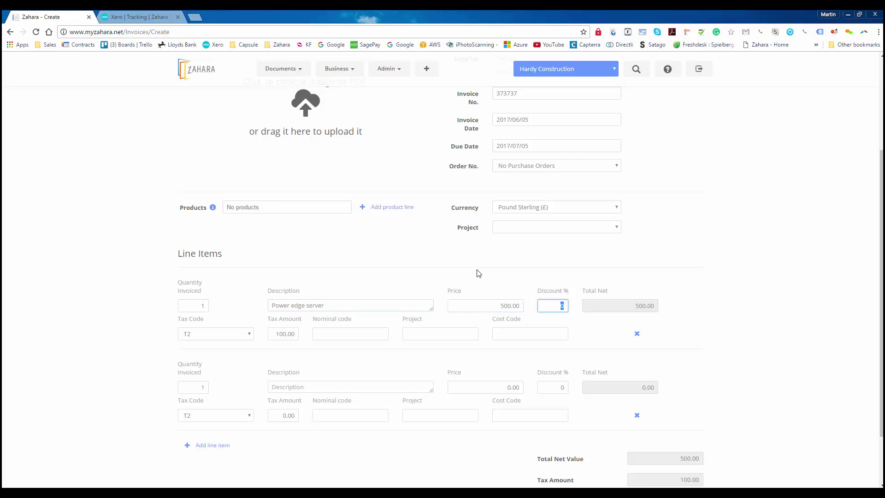
pyautogui.click(238, 335)
pyautogui.click(342, 334)
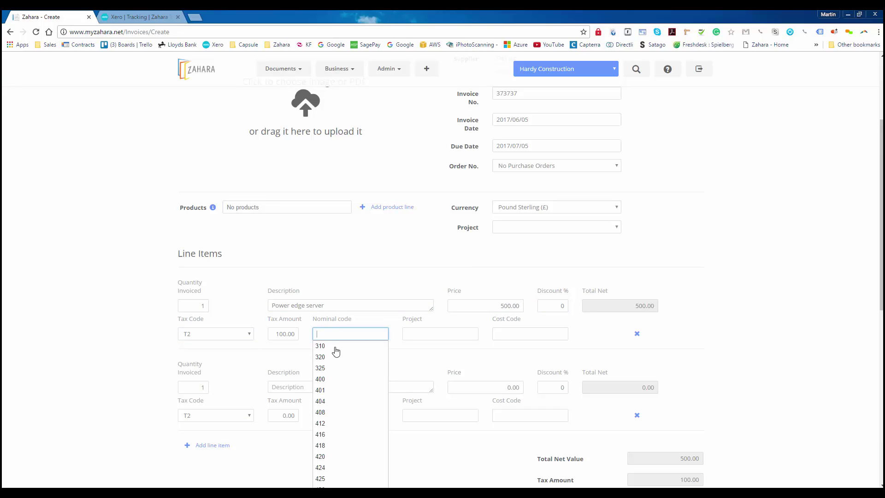
pyautogui.click(325, 427)
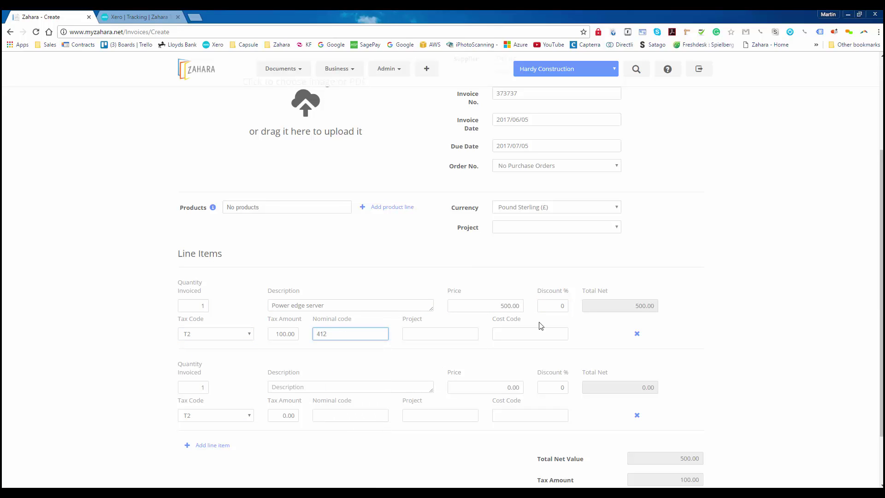
# - Fill in the second line item as "carriage" with a price of 25.00 and nominal code 400
pyautogui.click(296, 390)
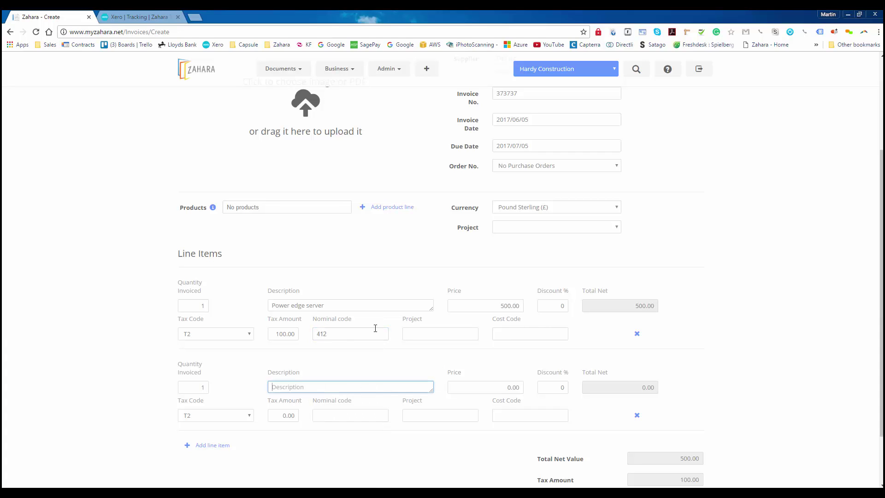
pyautogui.write('carriage')
pyautogui.press('Tab')
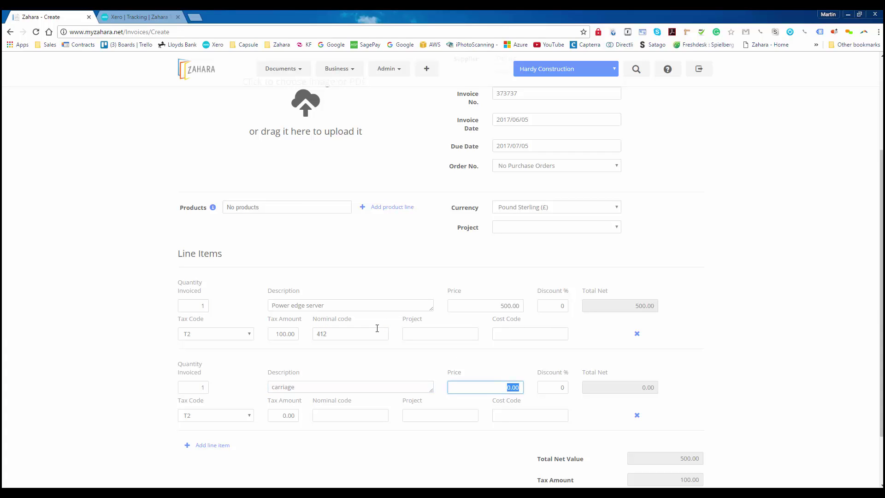
pyautogui.write('25')
pyautogui.press('Tab')
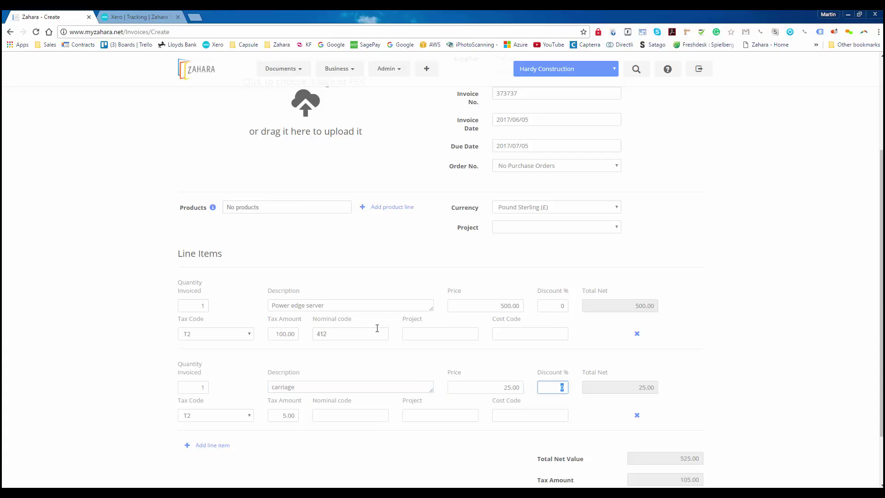
pyautogui.click(343, 415)
pyautogui.click(348, 457)
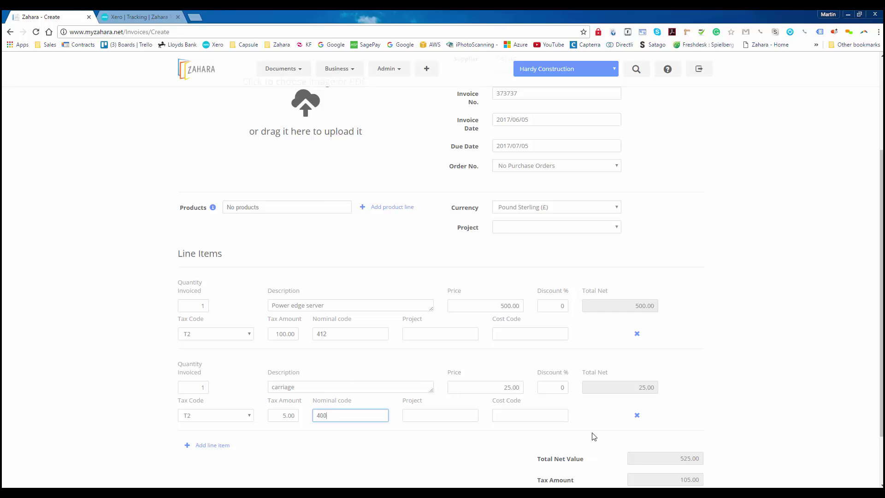
# - Proceed through the remaining invoice stages with the narrative left blank and finish creating the invoice
pyautogui.scroll(-2, 507, 409)
pyautogui.click(681, 455)
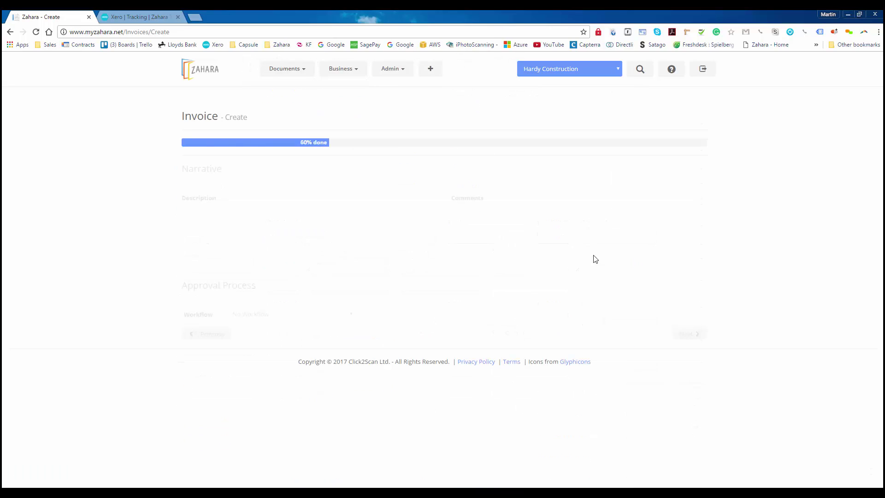
pyautogui.click(686, 334)
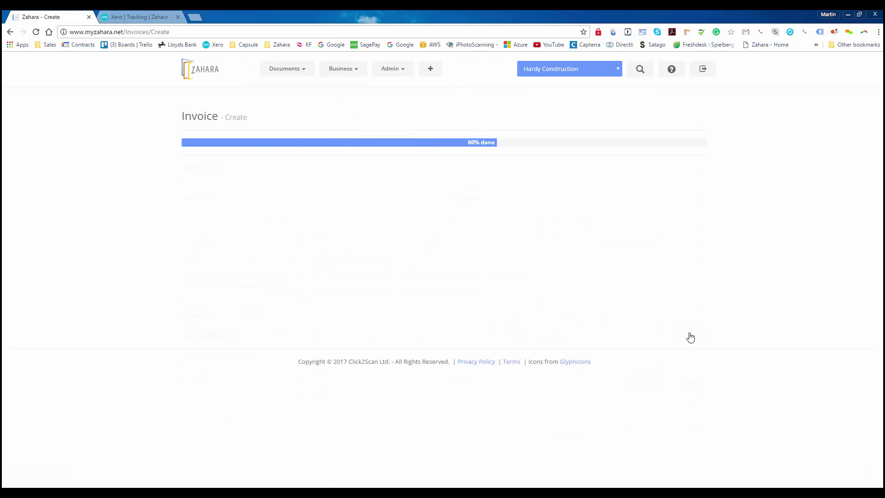
pyautogui.click(678, 432)
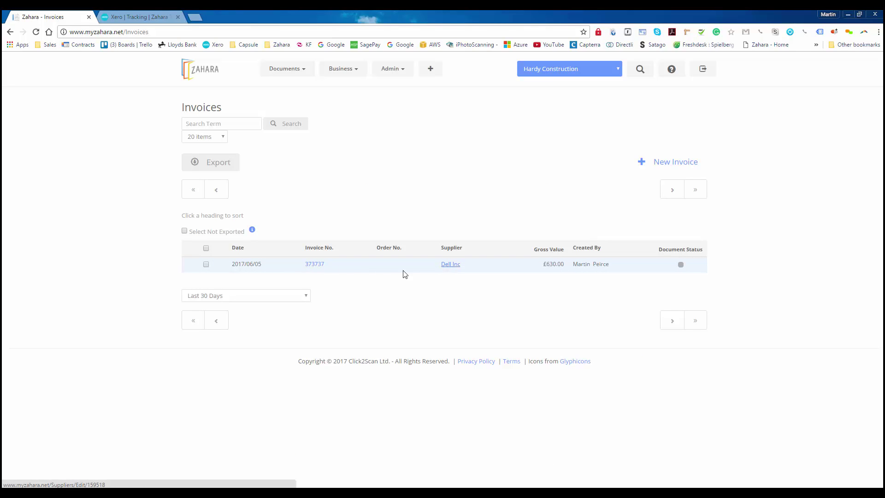
# - Export the new Dell Inc invoice to Xero and check its export status in the invoice list
pyautogui.click(207, 266)
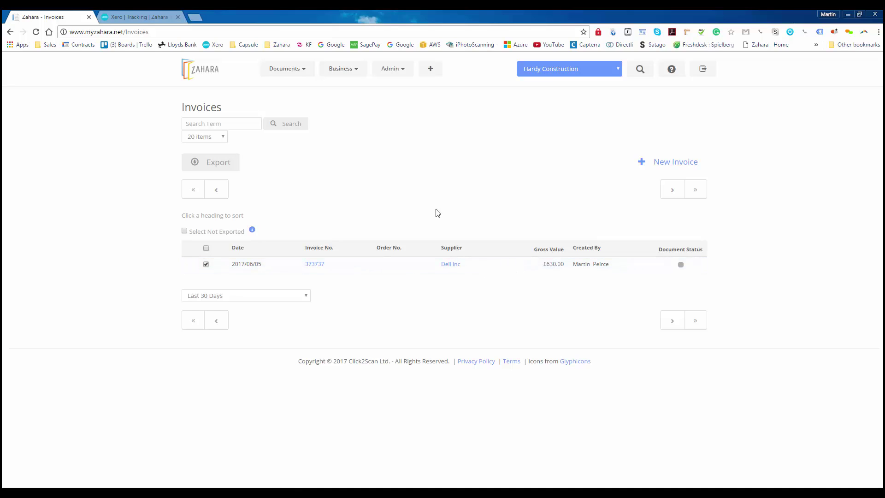
pyautogui.click(208, 170)
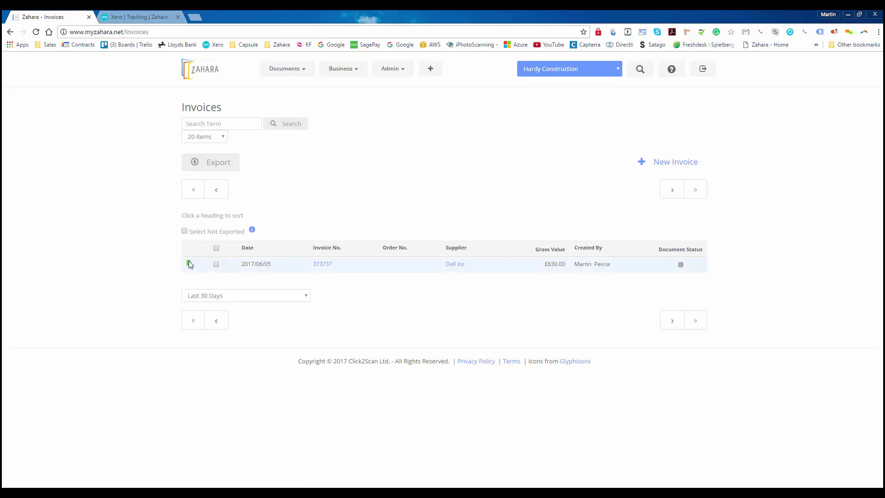
pyautogui.moveTo(189, 266)
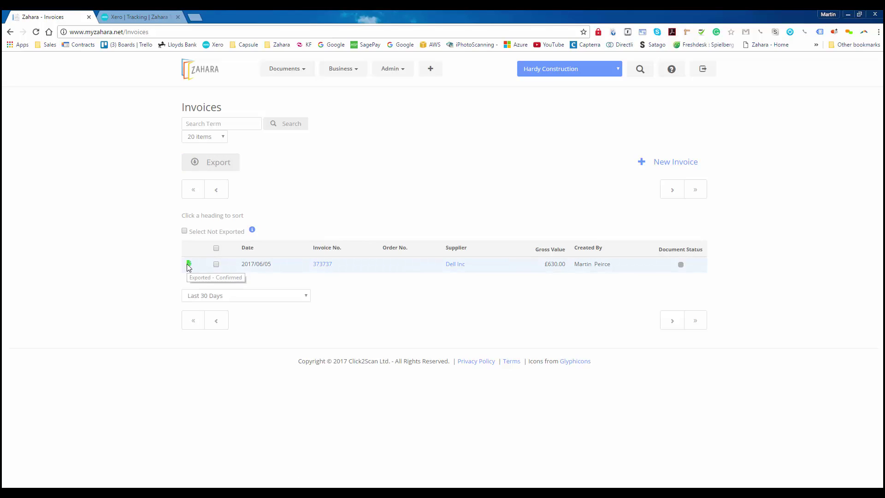
# - Open invoice 373737, examine the export entry in its document history and follow its link to the bill in Xero
pyautogui.click(325, 264)
pyautogui.scroll(-1, 328, 271)
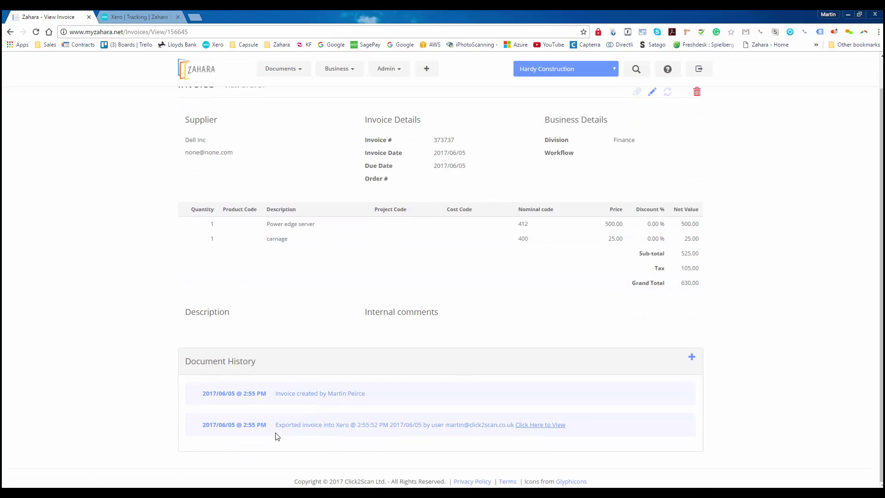
pyautogui.moveTo(284, 424); pyautogui.dragTo(419, 424)
pyautogui.click(429, 425)
pyautogui.click(553, 424)
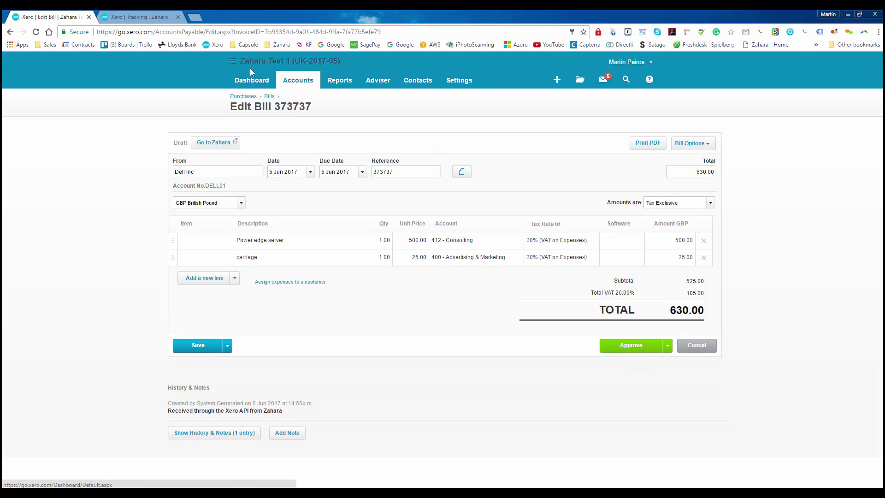
# - Go back from the Xero bill to its source invoice in Zahara
pyautogui.click(131, 14)
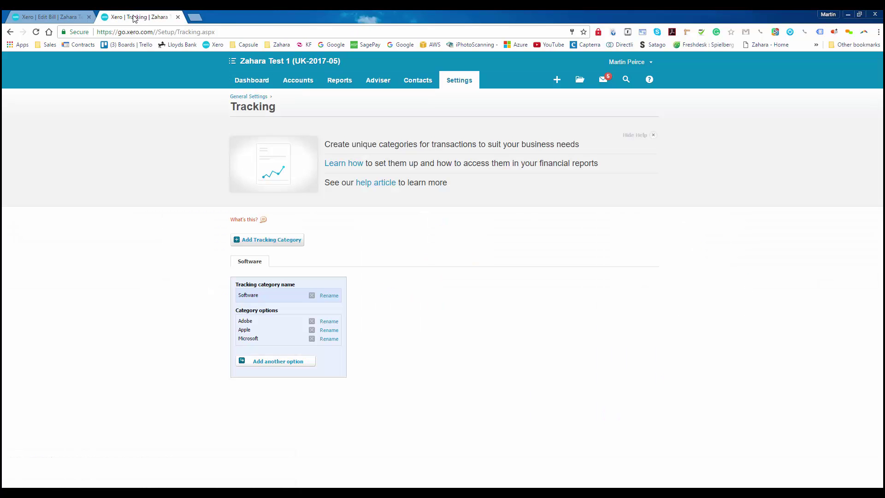
pyautogui.click(55, 19)
pyautogui.click(203, 141)
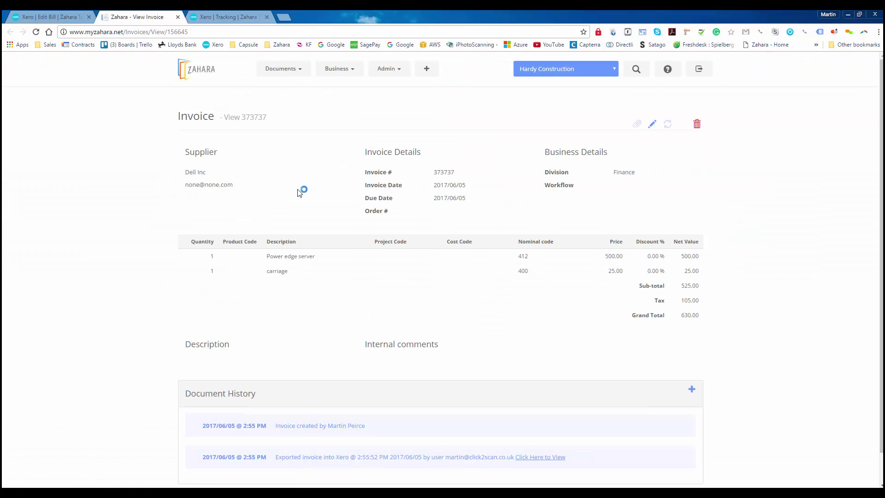
# - Return to the invoice list and export the Dell Inc invoice to Xero again
pyautogui.click(291, 74)
pyautogui.click(276, 96)
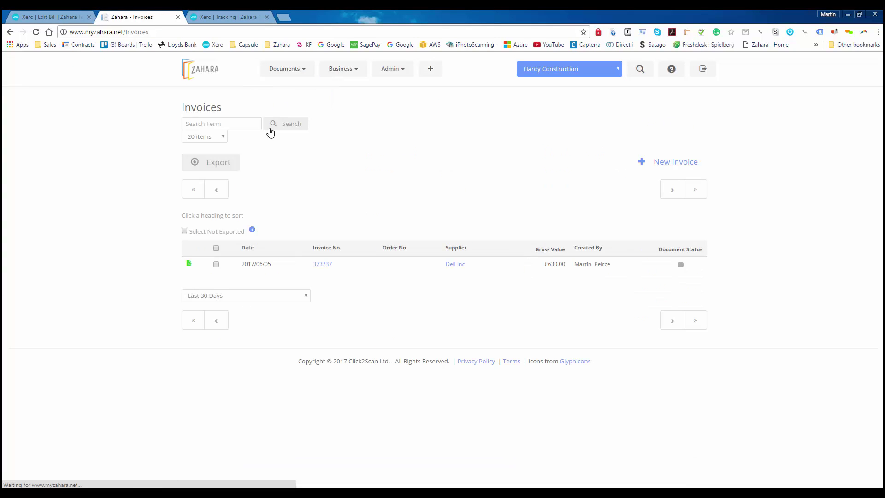
pyautogui.click(216, 264)
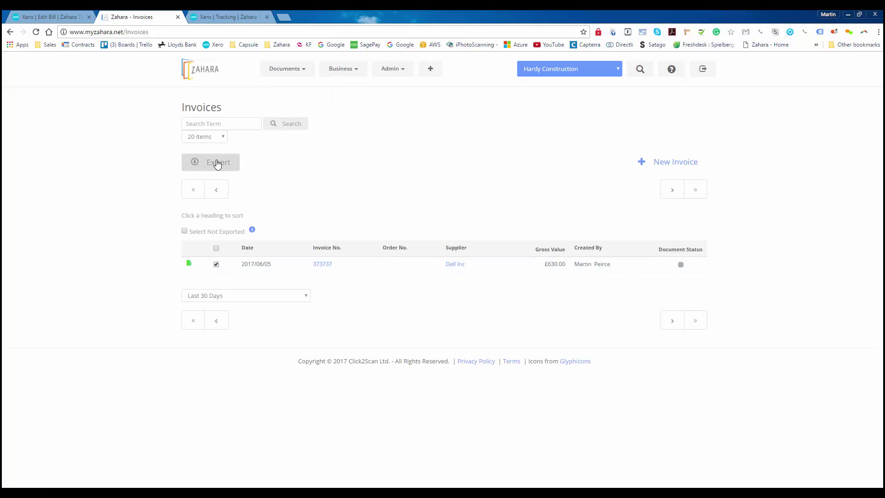
pyautogui.click(217, 163)
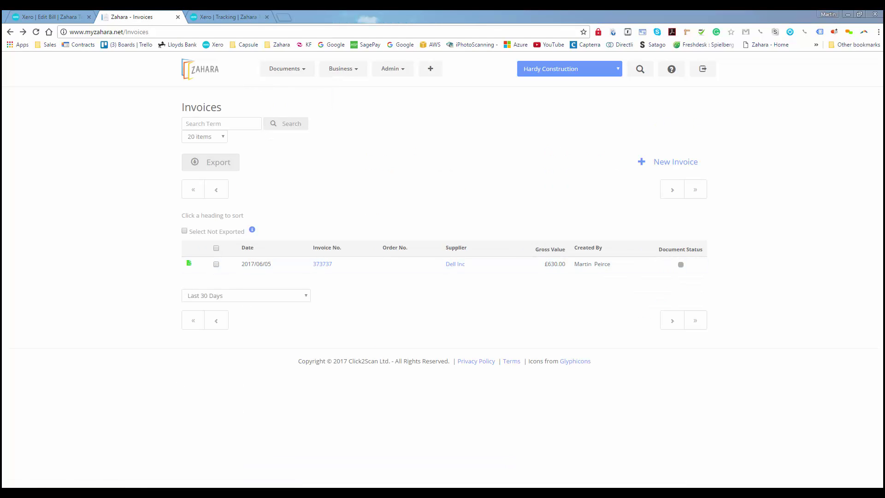